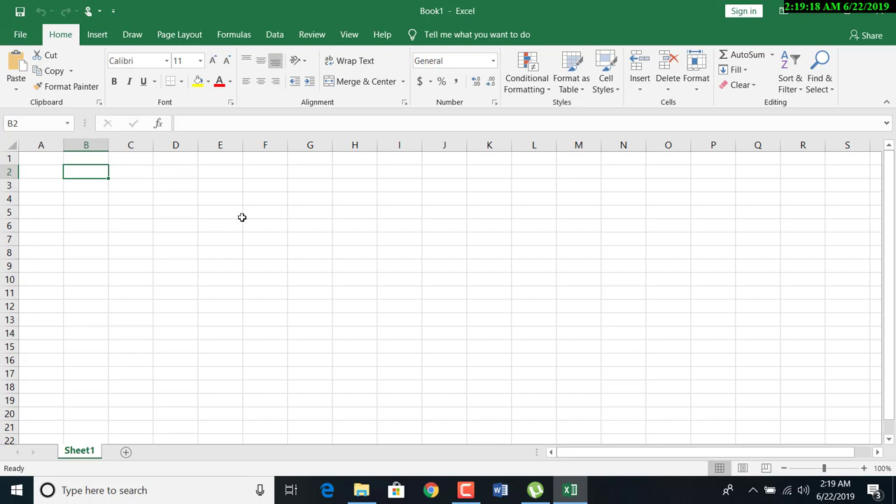
left_click_drag(145, 212, 252, 226)
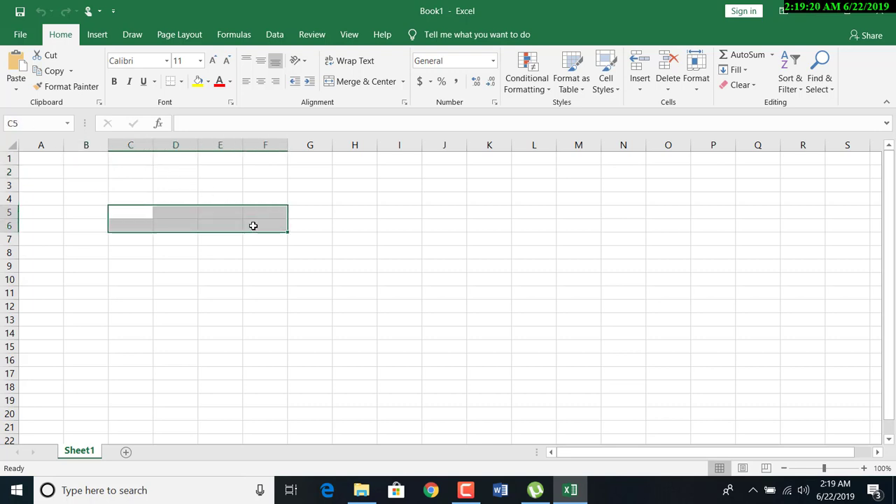
left_click(117, 174)
left_click_drag(94, 175, 356, 196)
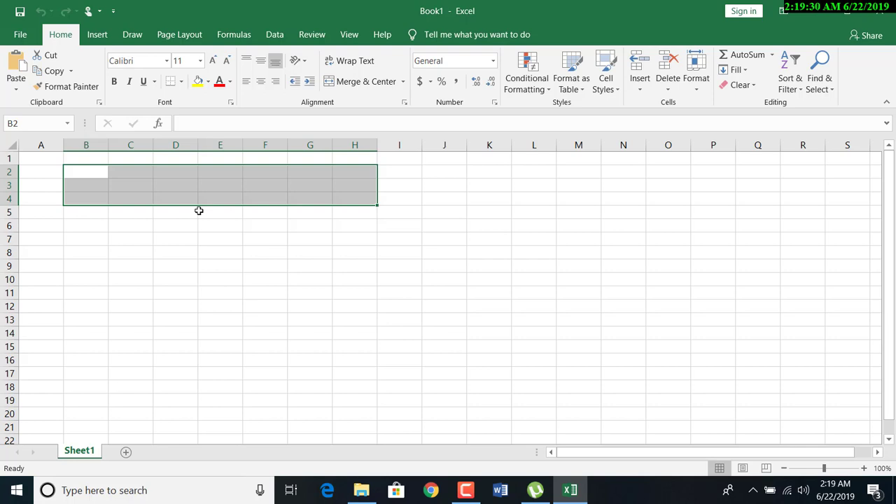
- Enter the label Total Budget in B2 and the amount 500000 in C2
left_click(92, 175)
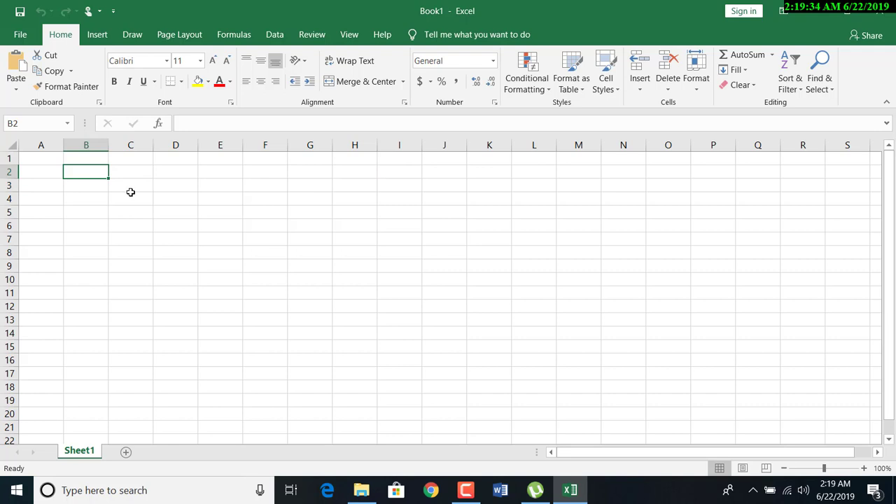
type("Total")
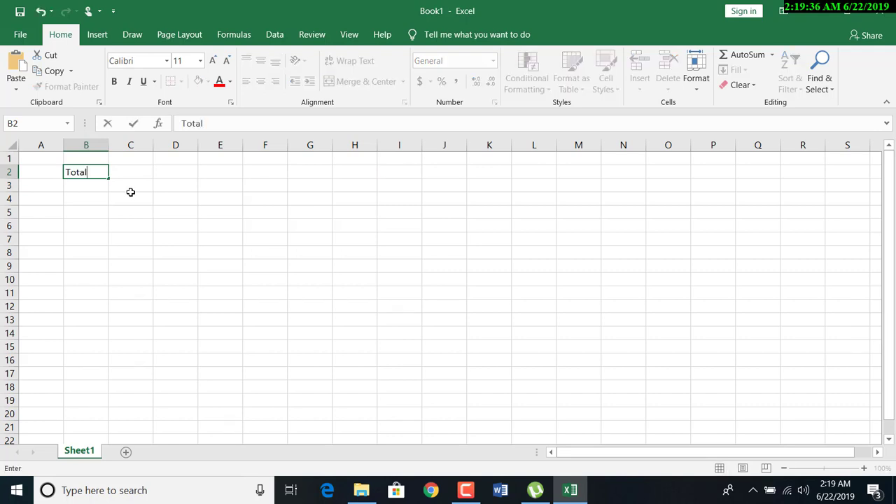
type(" Budget")
key("Tab")
type("500000")
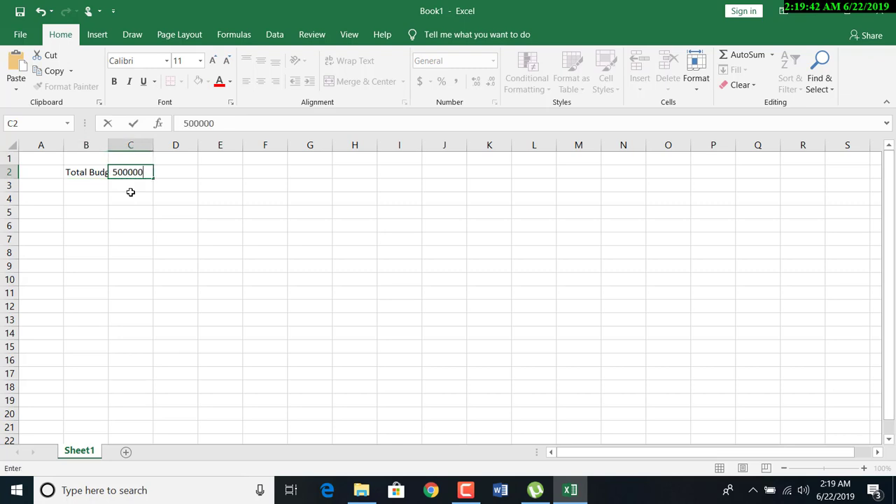
key("Return")
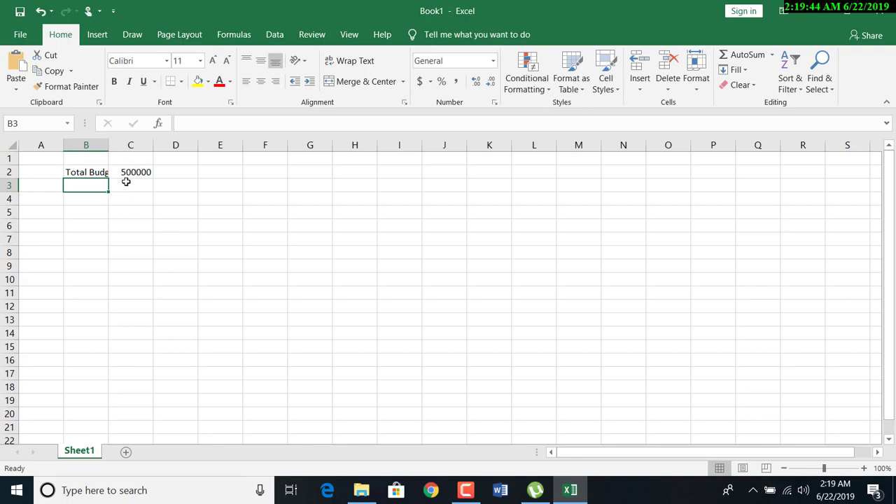
- Apply the comma number style to the budget amount in C2 and widen column B to fit its label
left_click(134, 175)
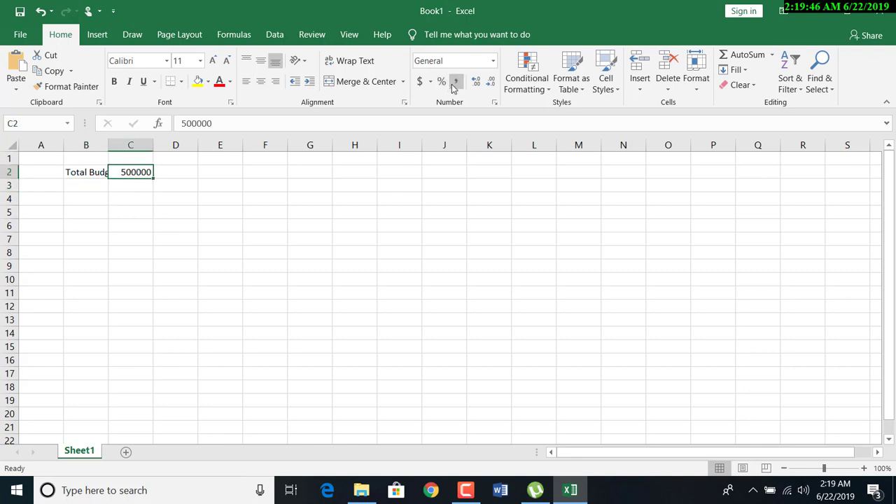
left_click(454, 83)
left_click(94, 144)
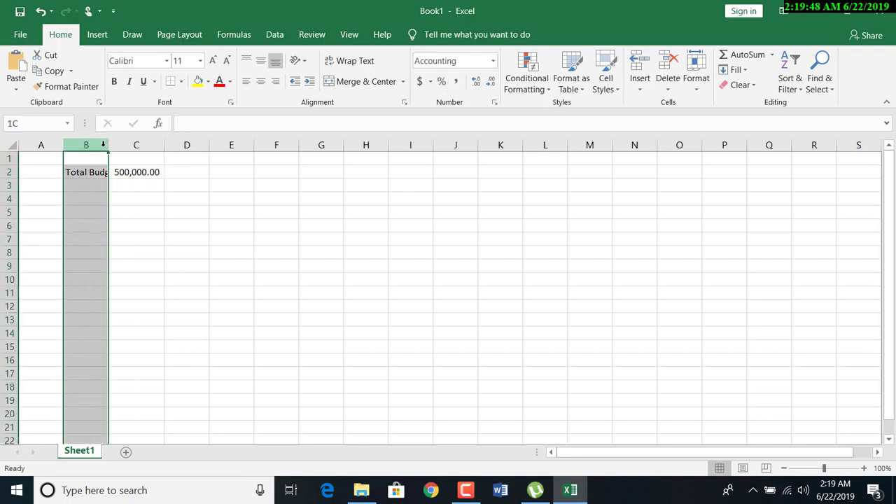
left_click_drag(110, 144, 160, 145)
left_click(188, 252)
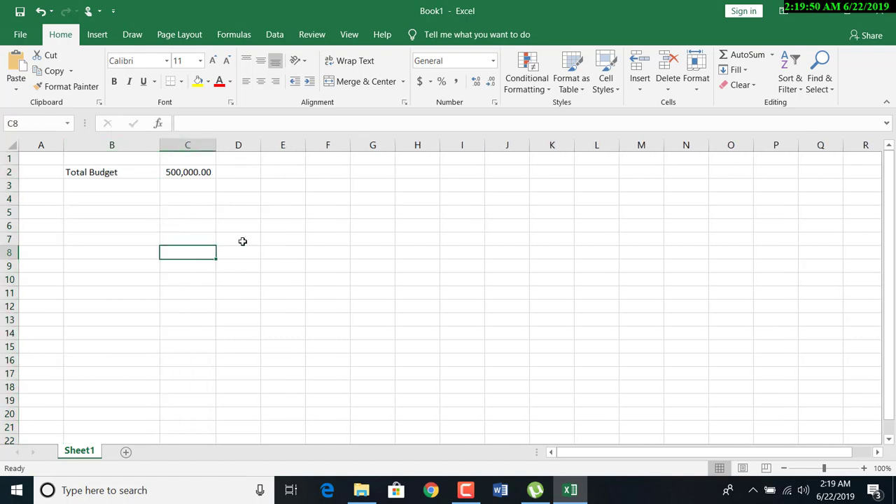
- Merge and center the cell range F6:I7
left_click(349, 250)
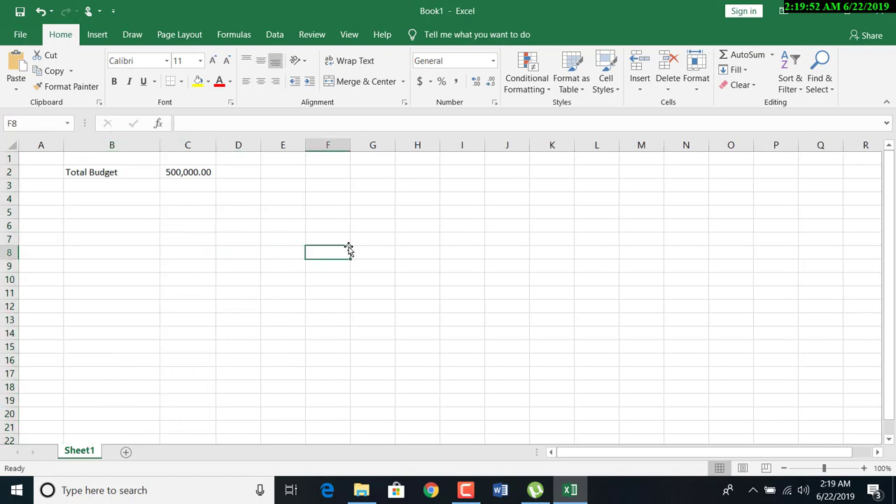
left_click_drag(328, 227, 464, 239)
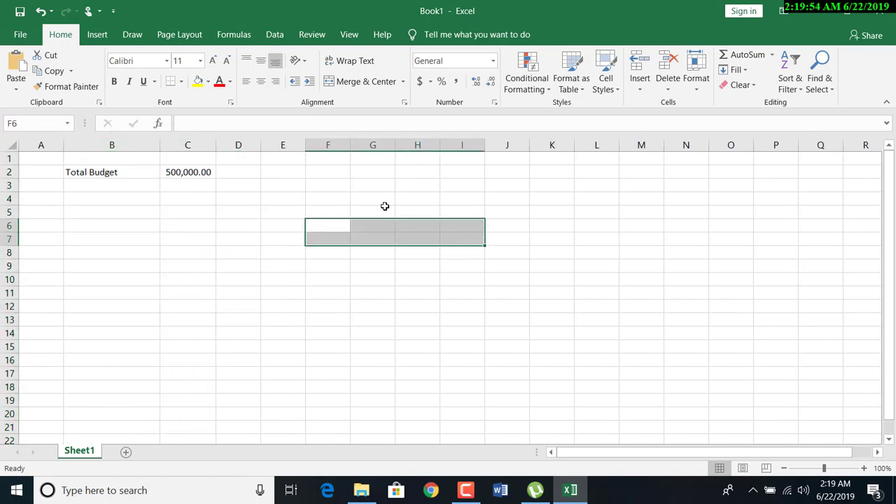
left_click(333, 82)
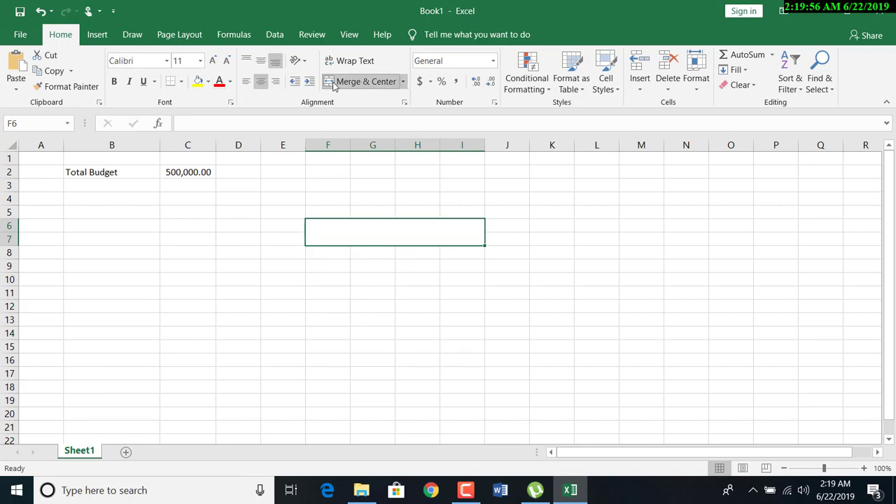
- Enter the title Journal in the merged block F6:I7
type("Daily")
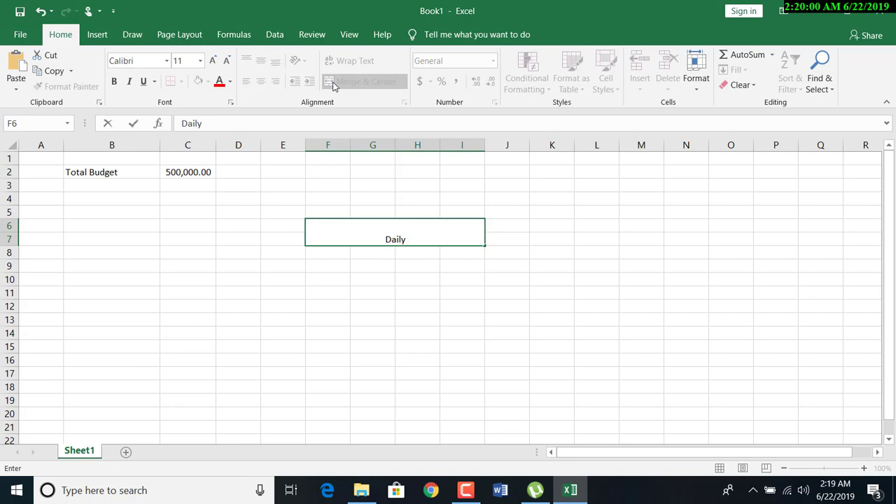
type(" Wri")
key("BackSpace")
key("BackSpace")
key("BackSpace")
key("BackSpace")
key("BackSpace")
key("BackSpace")
key("BackSpace")
key("BackSpace")
key("BackSpace")
type("Journal")
key("Return")
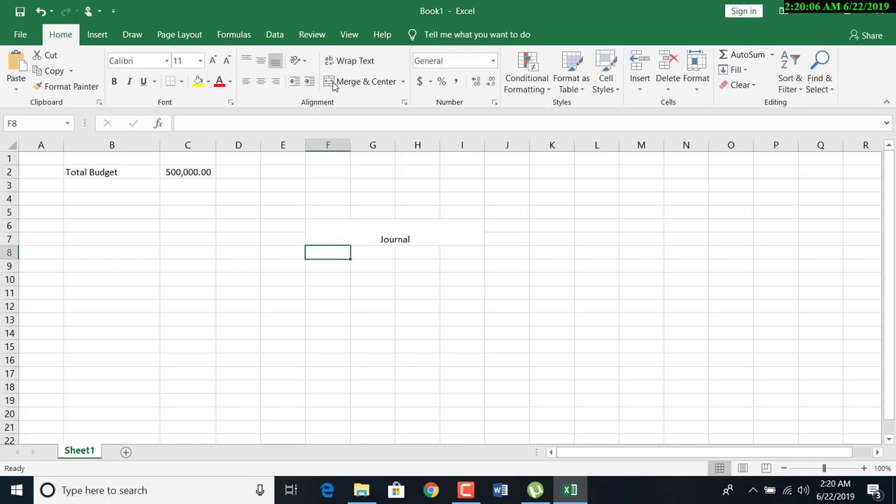
- Insert the current date in F8 and widen column G to about three times its width
key("ctrl+semicolon")
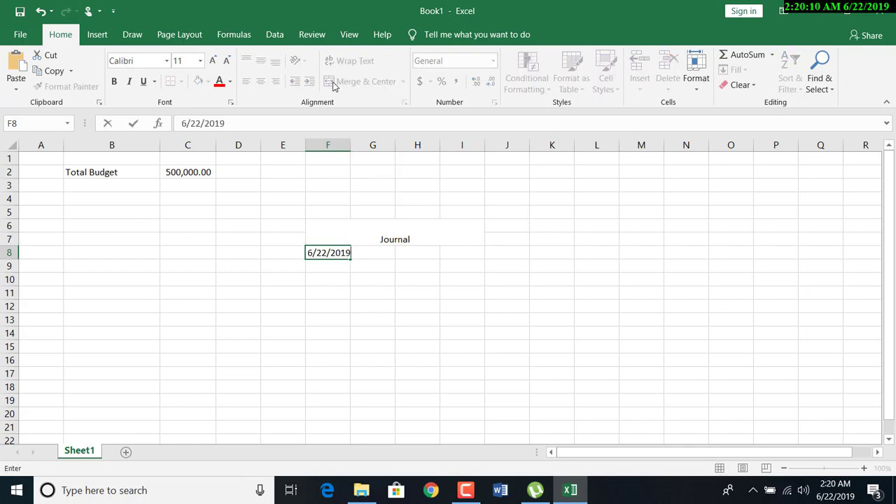
key("Tab")
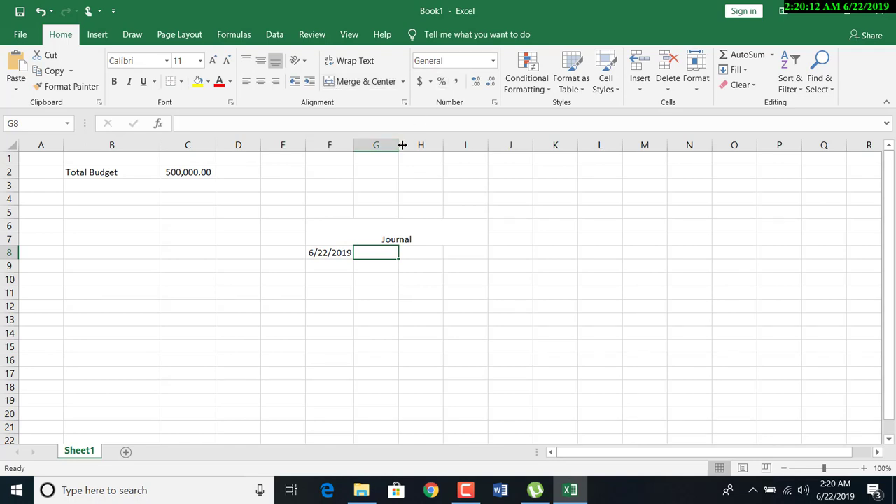
left_click_drag(402, 145, 494, 147)
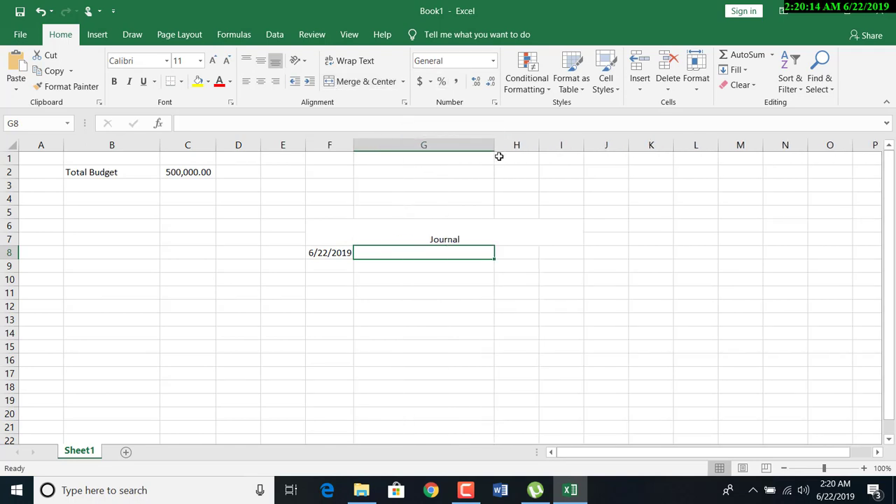
- Enter the column headings Description in G8 and Amount in H8
type("S")
key("BackSpace")
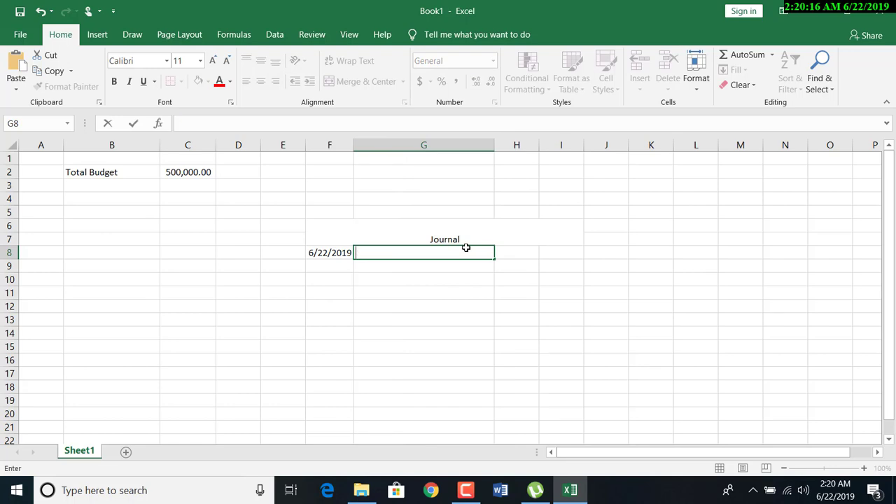
type("Description")
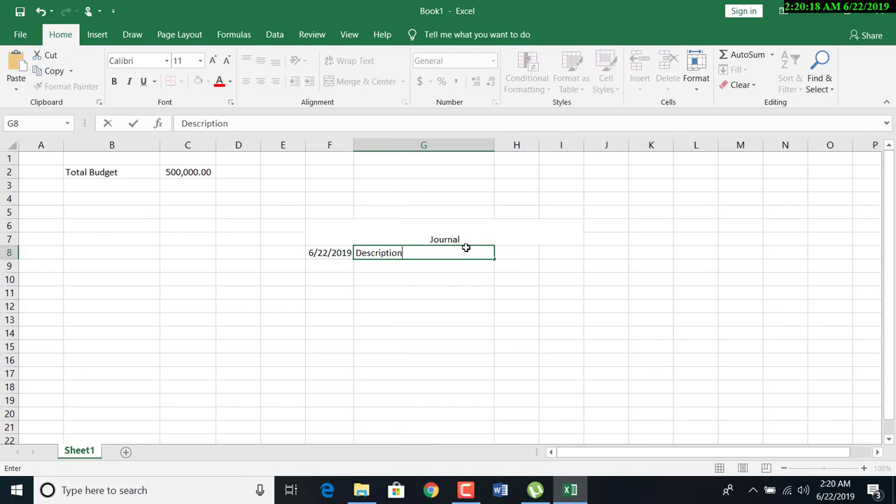
key("Tab")
type("Amoun")
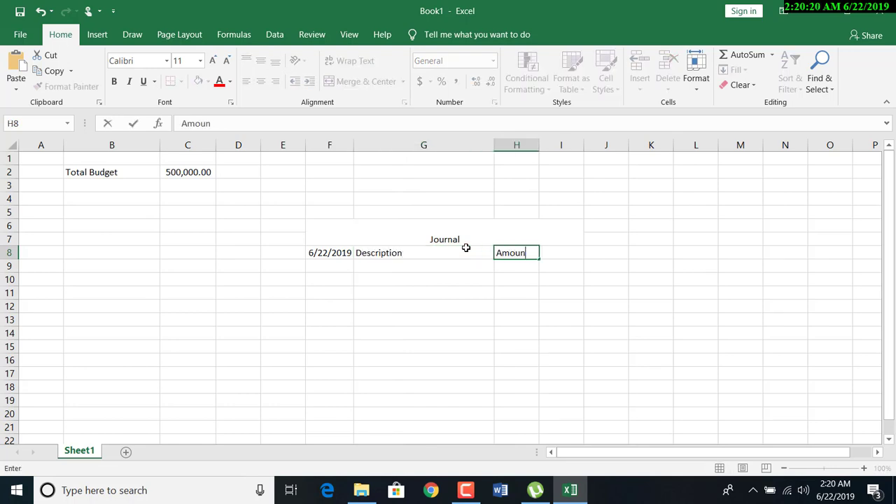
type("t")
key("Return")
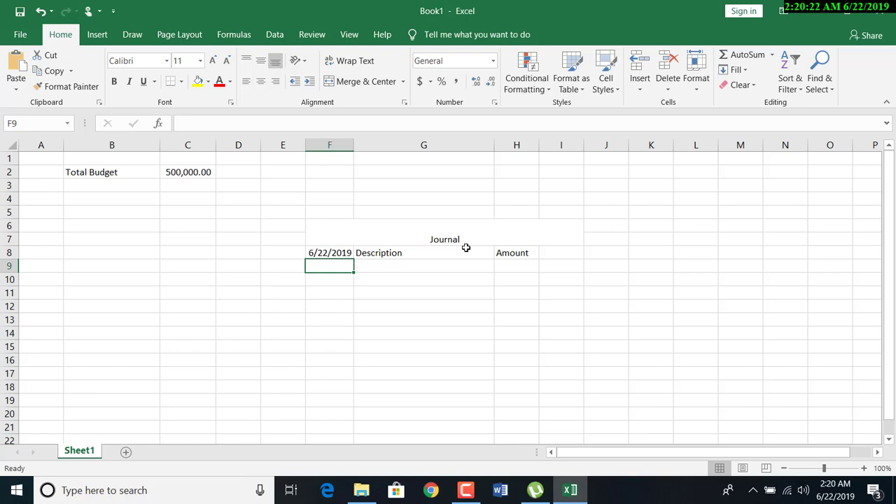
- Replace the content of F8 with the column heading Date
key("Up")
type("Date")
key("Return")
- Record the first journal entry in row 9: date 1/1/2019, description "purchased stationary", amount 12000
type("1/1/2019")
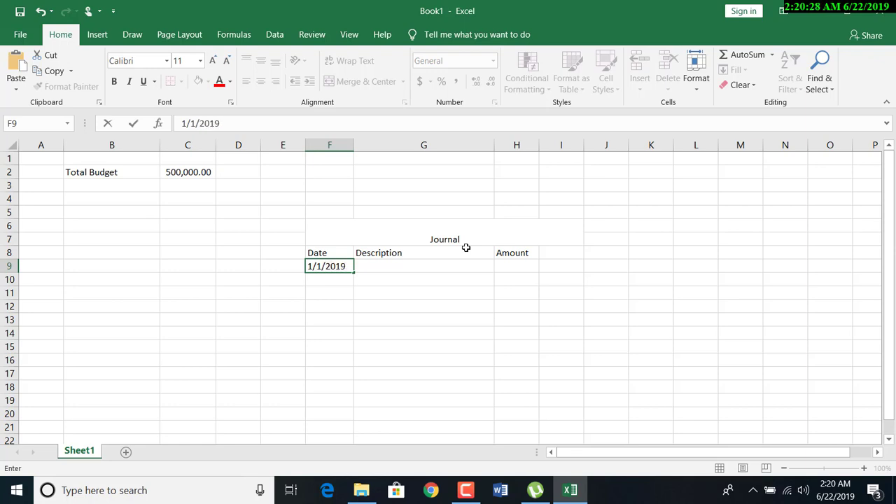
key("Tab")
type("pur")
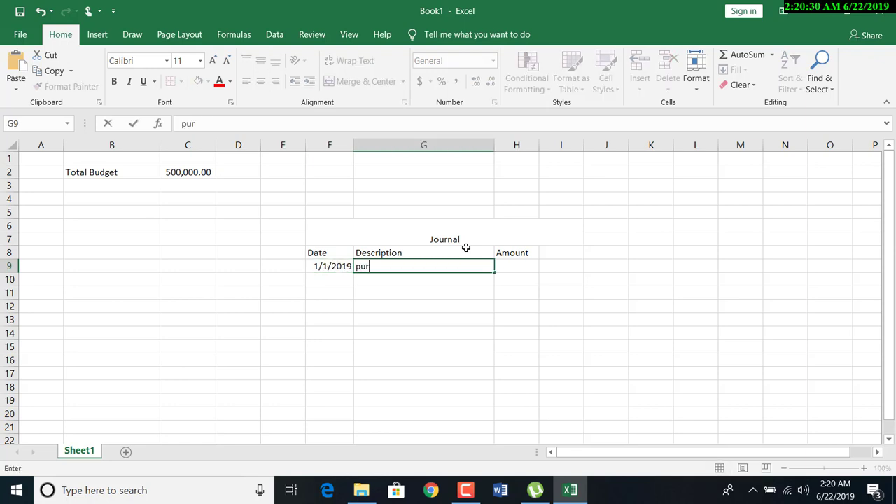
type("chased da")
key("BackSpace")
key("BackSpace")
type("st")
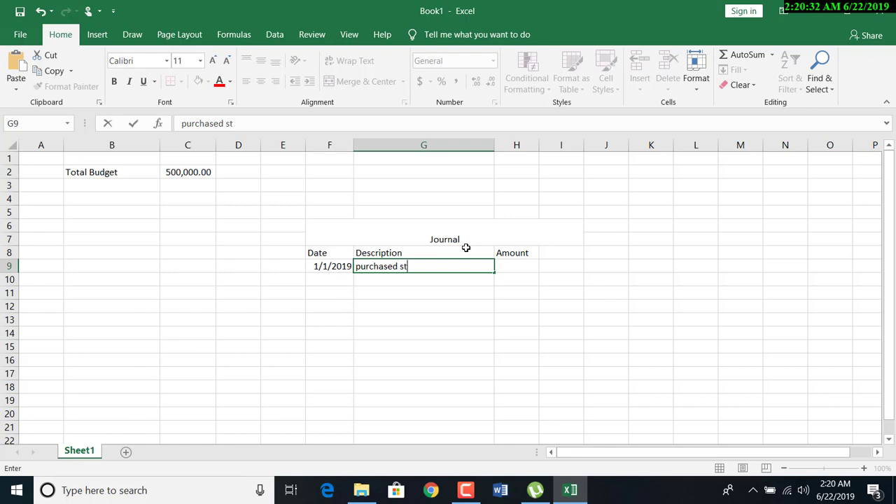
type("ationary")
key("Tab")
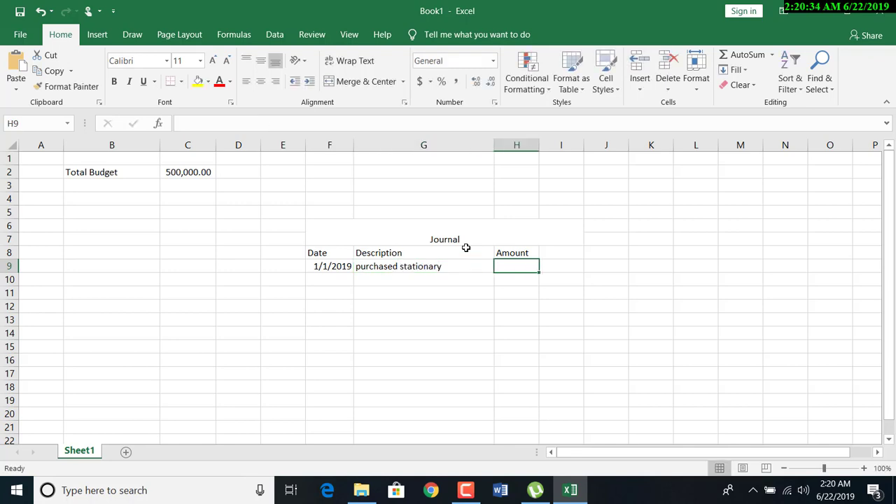
type("1")
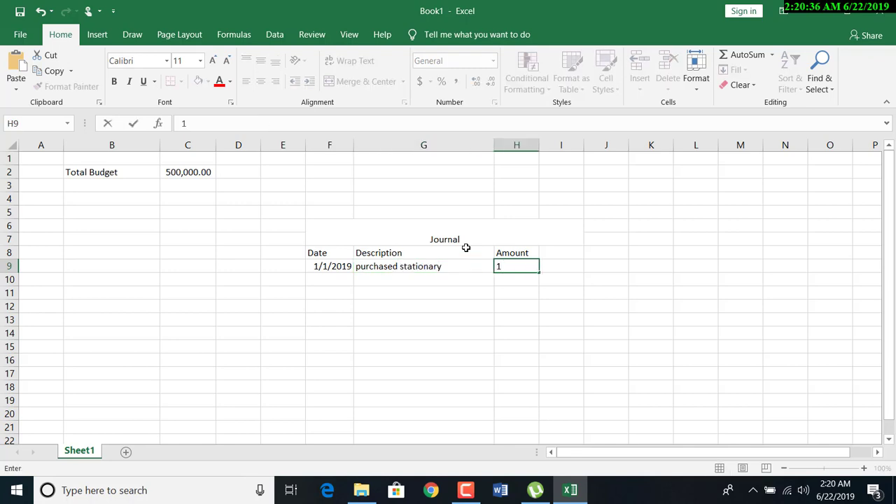
type("2000")
key("Return")
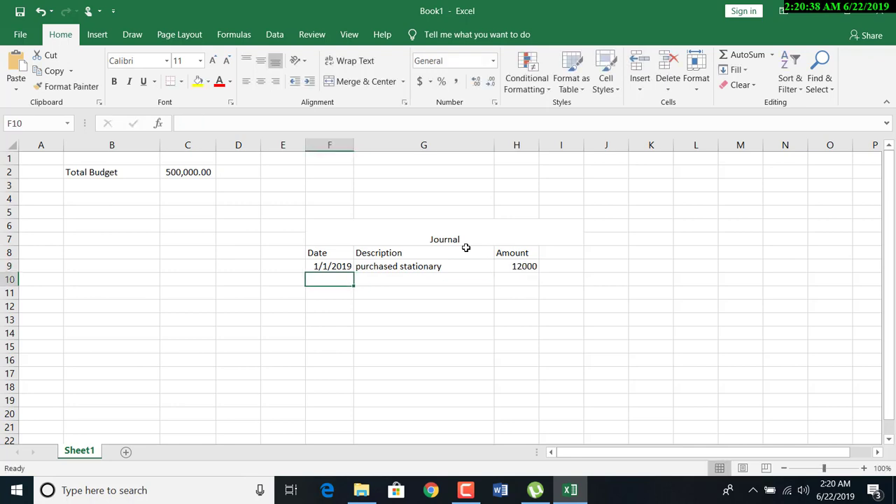
- Enter the date 1/2/2019 for the second journal entry in F10
type("1/1")
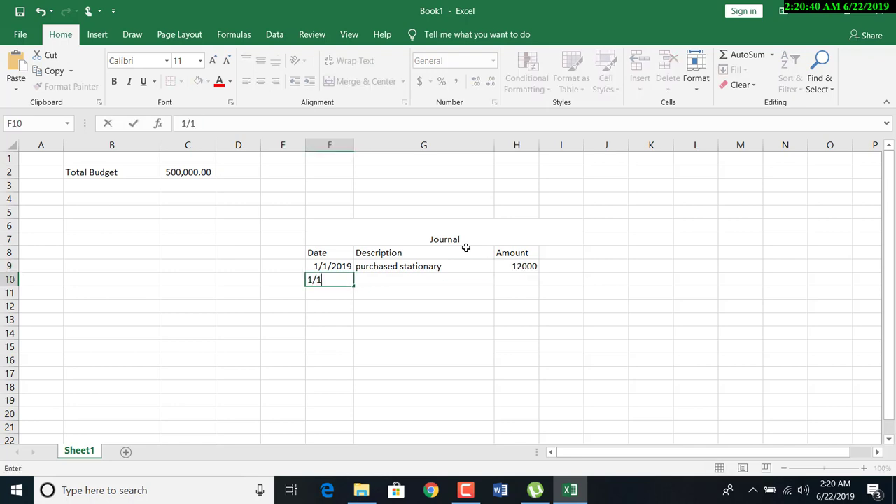
key("BackSpace")
type("./")
key("BackSpace")
key("BackSpace")
type("/2/2019")
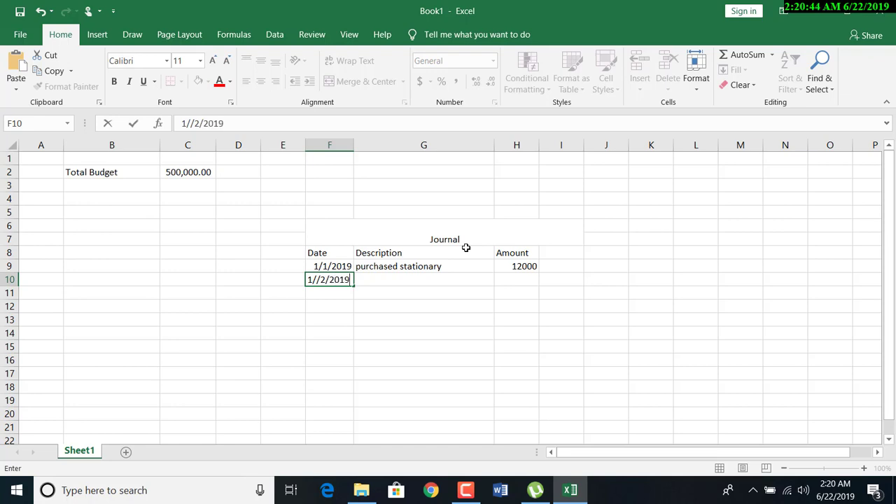
key("Return")
key("Up")
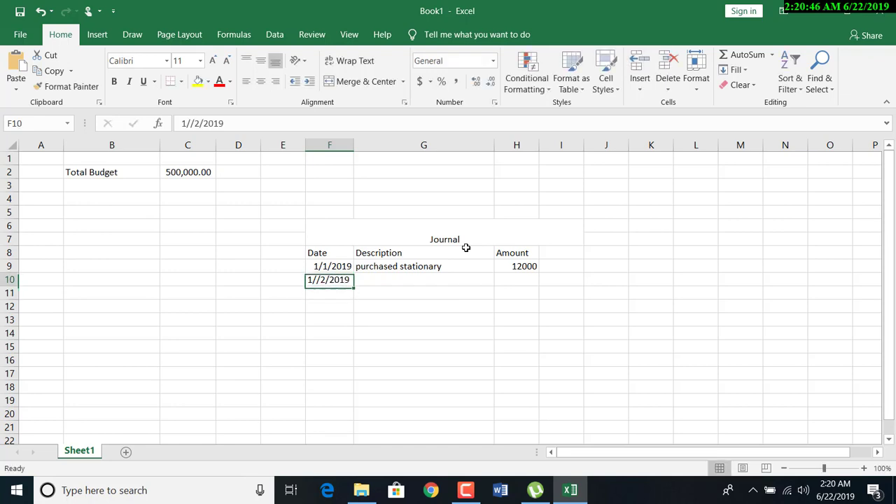
double_click(316, 277)
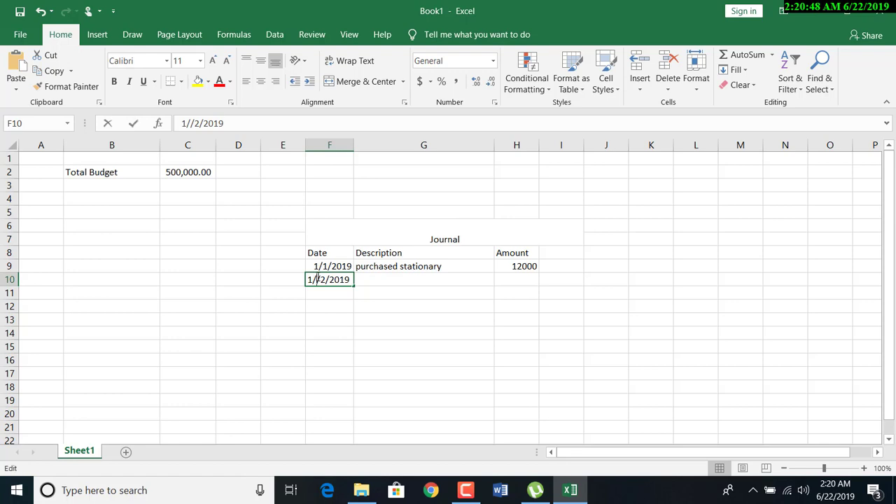
key("BackSpace")
key("Tab")
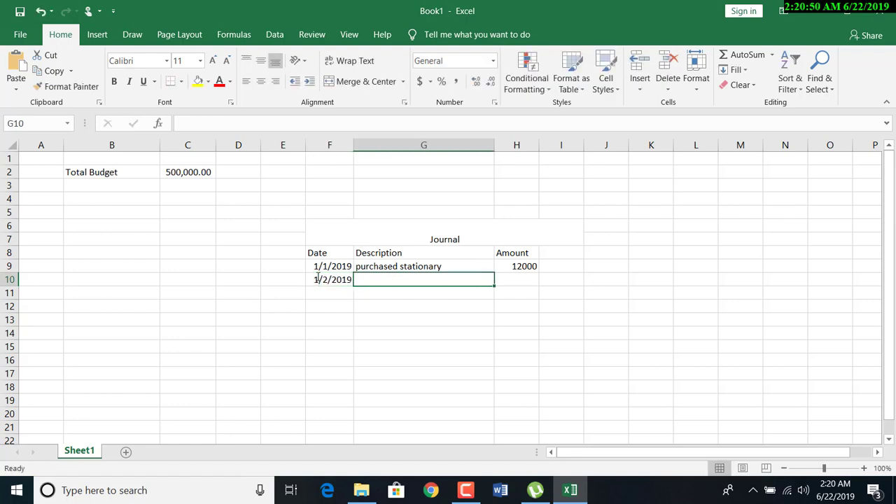
- Complete the second journal entry in row 10 with the description "food items" and the amount 50000
type("food itme")
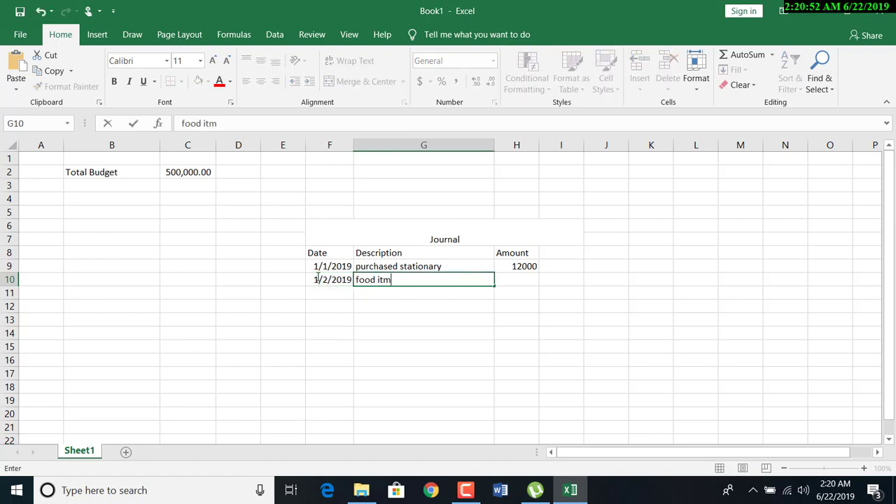
key("BackSpace")
key("BackSpace")
type("ems")
key("Tab")
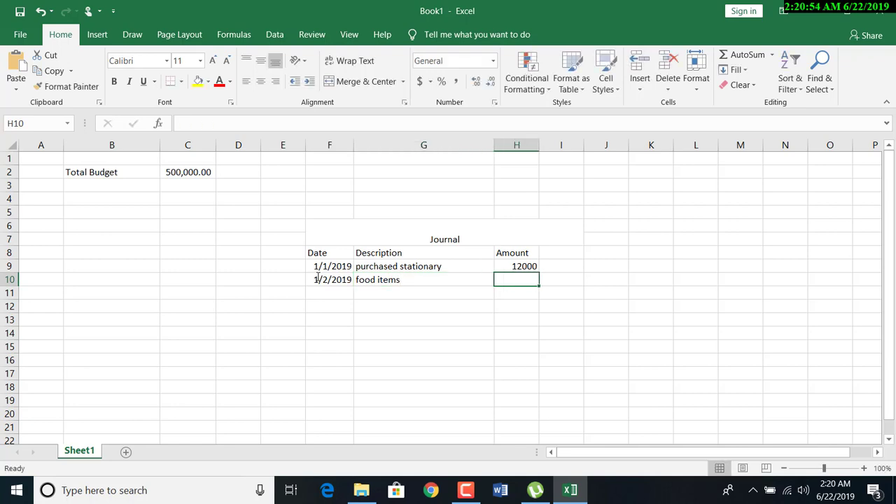
type("50000")
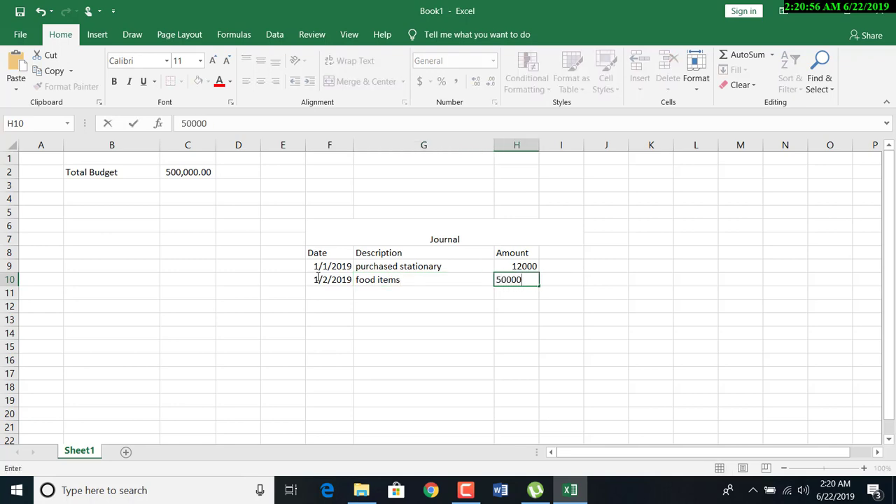
key("Return")
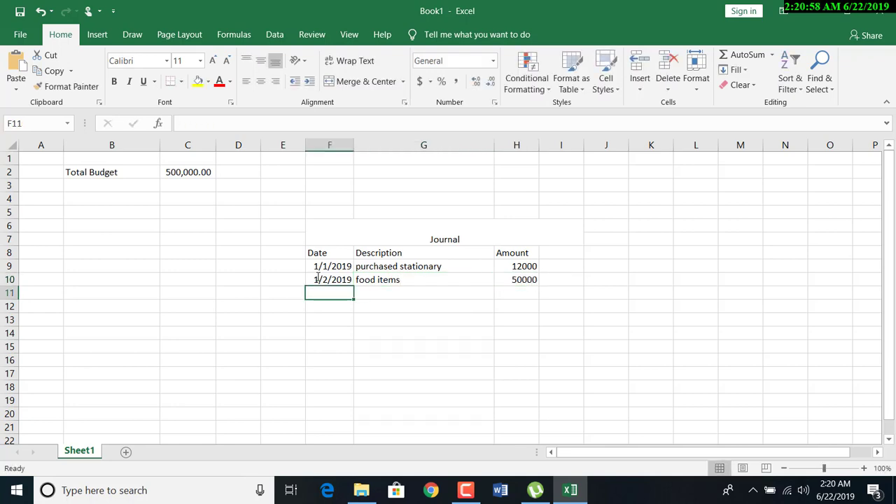
- Enter the journal descriptions "salaries", "wages" and "raw material" in G11 to G13
key("Tab")
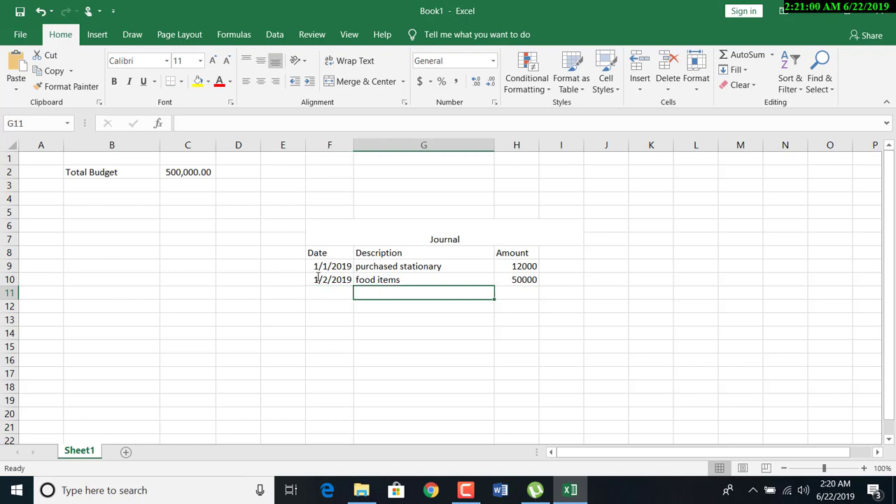
type("sala")
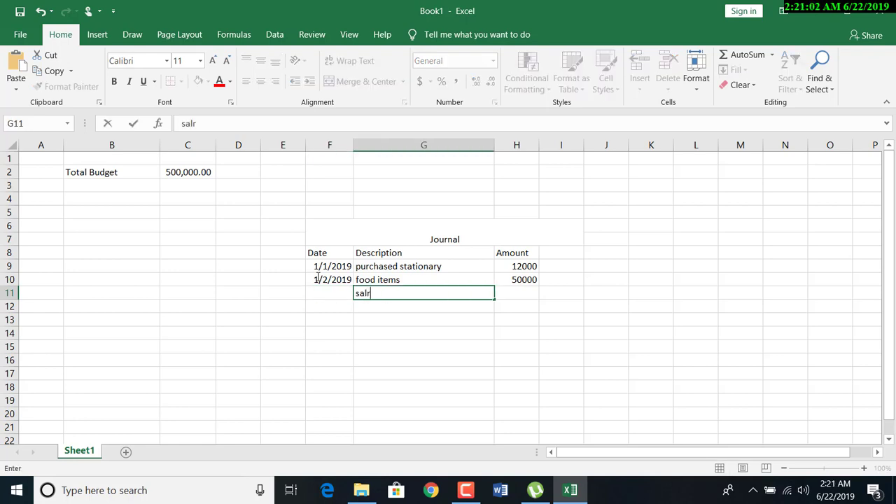
type("ries")
key("Return")
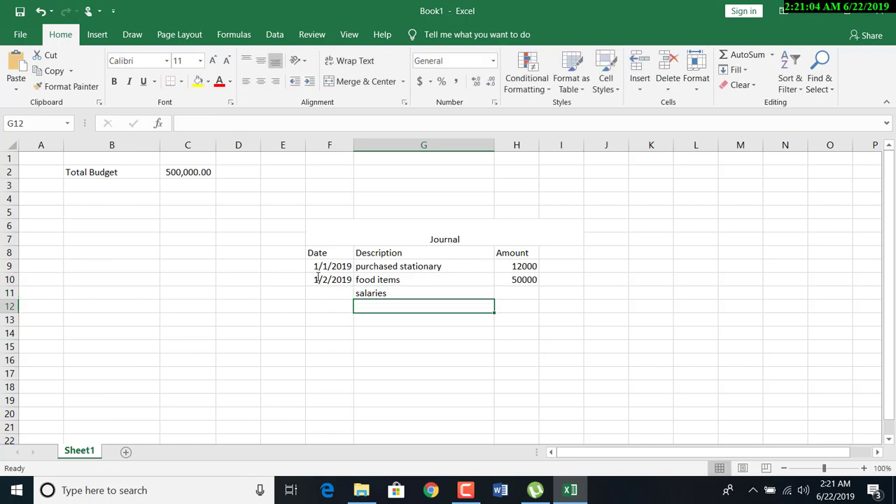
type("wages")
key("Return")
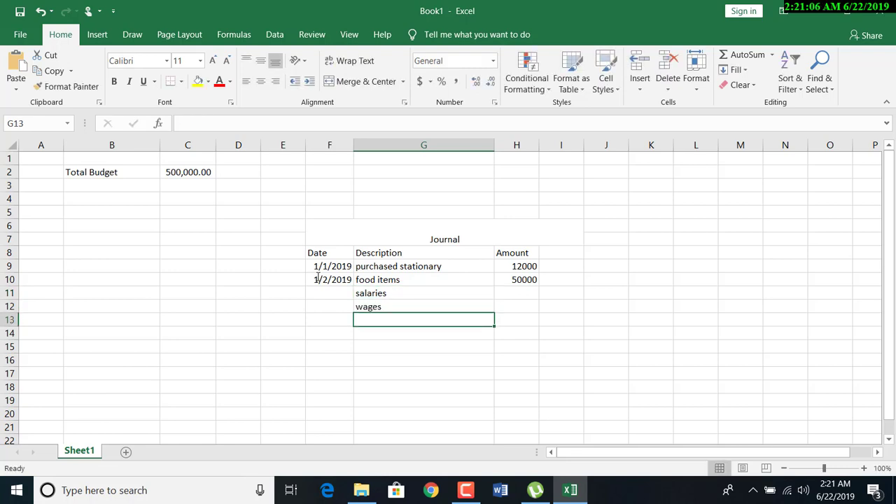
type("raw material")
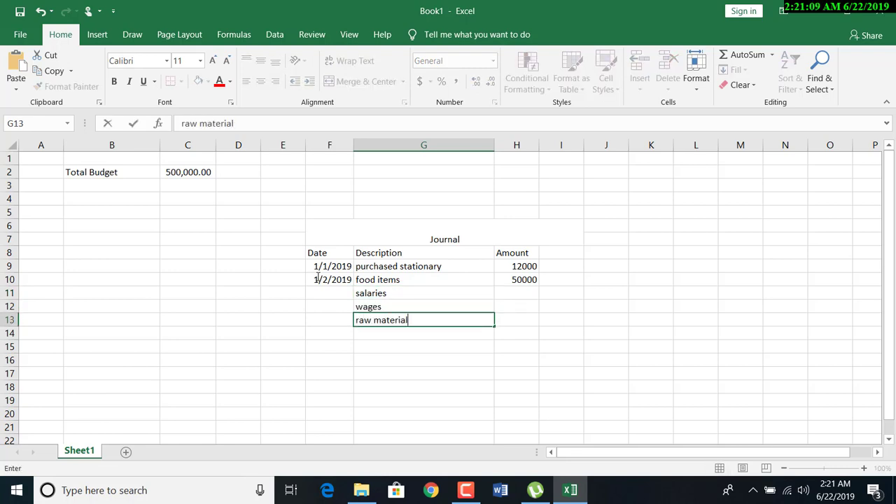
key("Return")
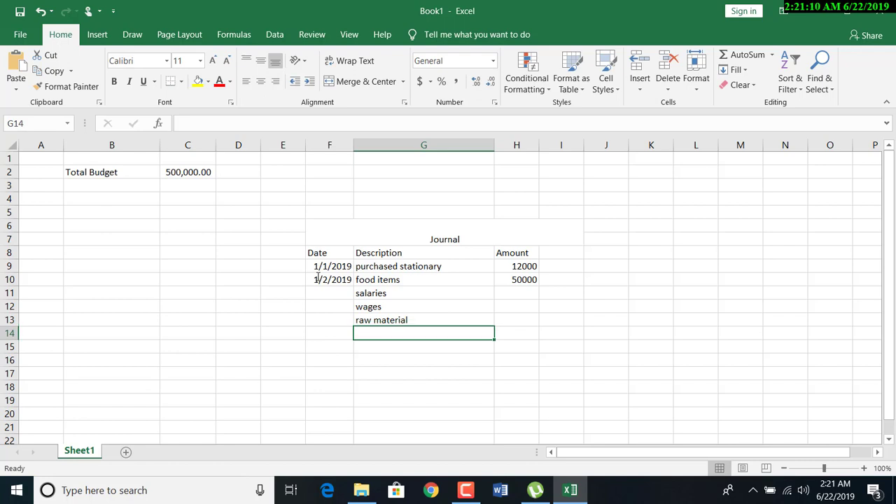
- Enter "other expenses" as the journal description in G14
type("other exp")
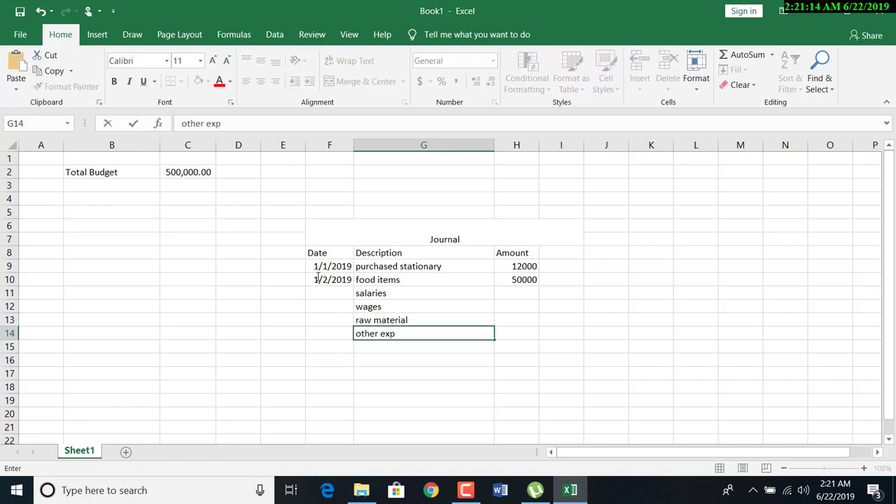
key("BackSpace")
type("ense")
key("BackSpace")
key("BackSpace")
key("BackSpace")
key("BackSpace")
type("penses")
key("Return")
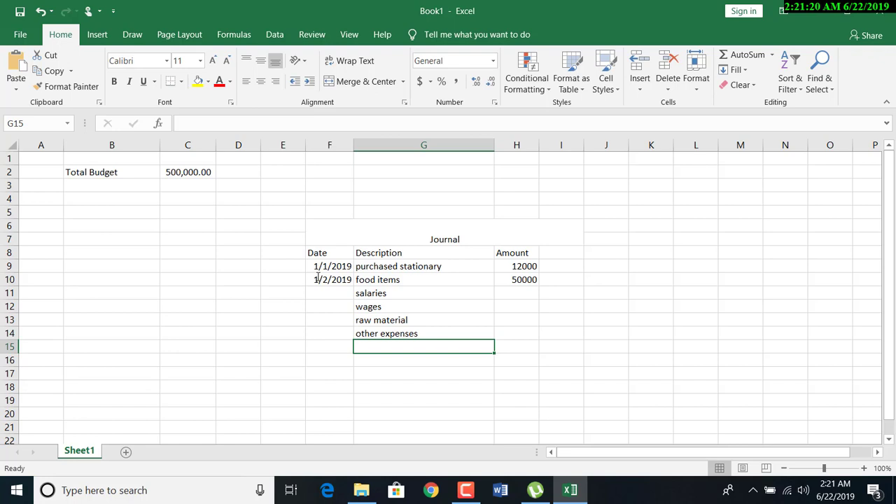
left_click(519, 294)
left_click_drag(522, 267, 518, 414)
left_click(184, 173)
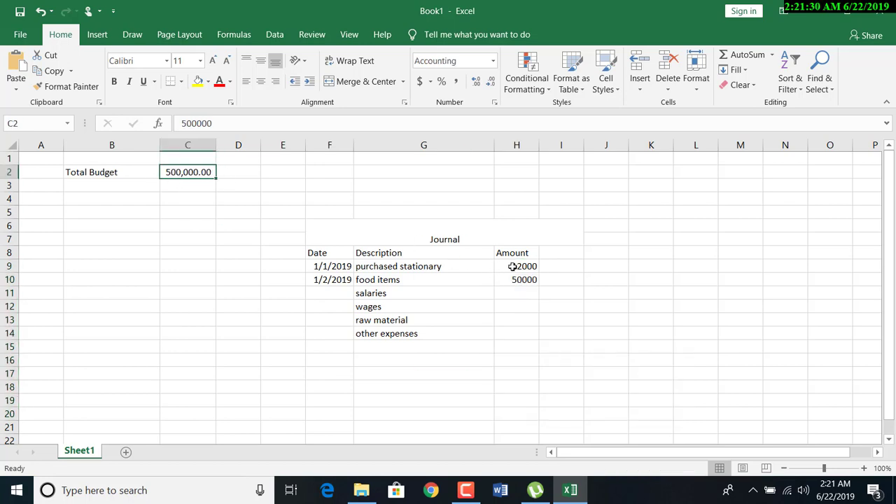
- Extend the two journal dates as a daily series through 1/17/2019 in F25
left_click_drag(348, 268, 353, 442)
left_click(411, 269)
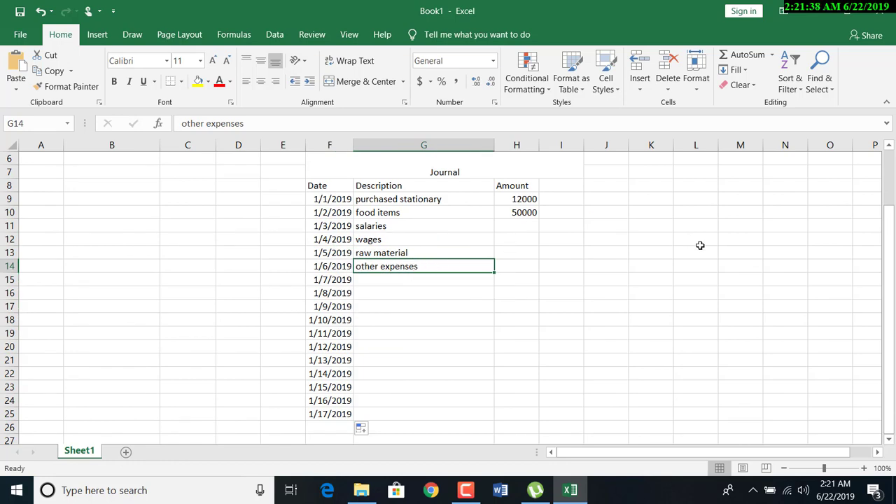
left_click_drag(890, 217, 890, 161)
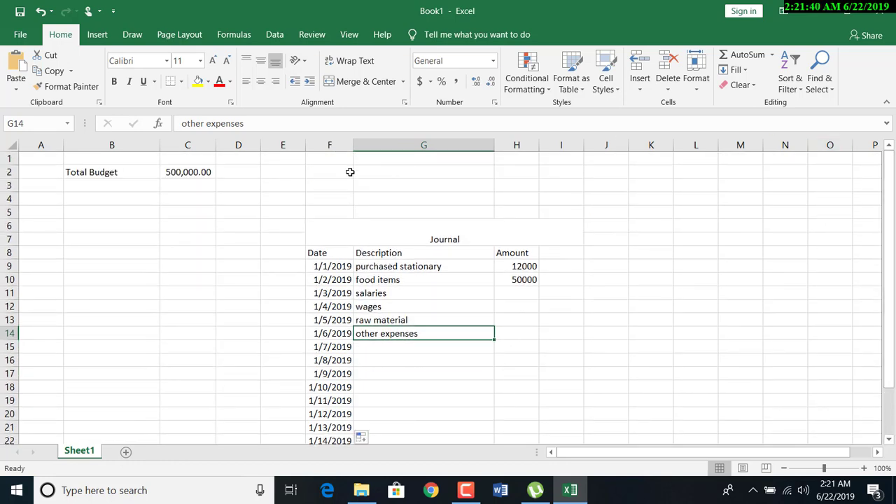
- Highlight the Total Budget label and its figure in B2:C2 with a yellow fill
left_click_drag(191, 172, 109, 174)
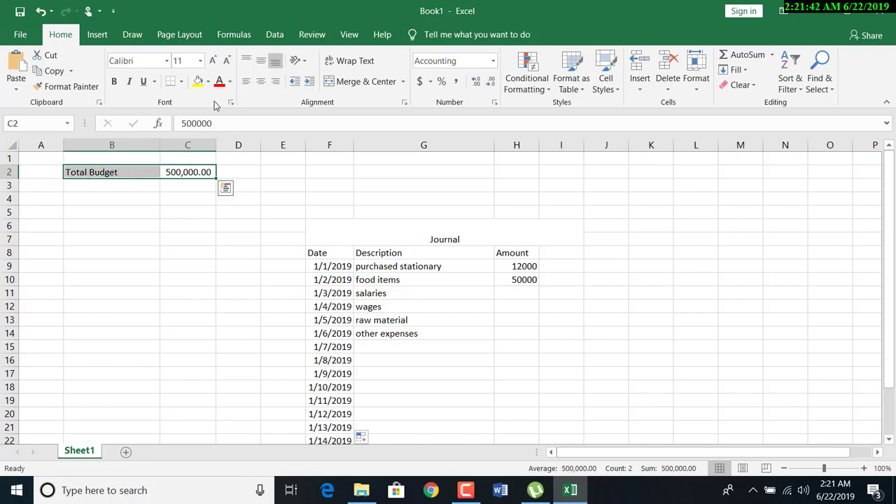
left_click(198, 82)
left_click(321, 316)
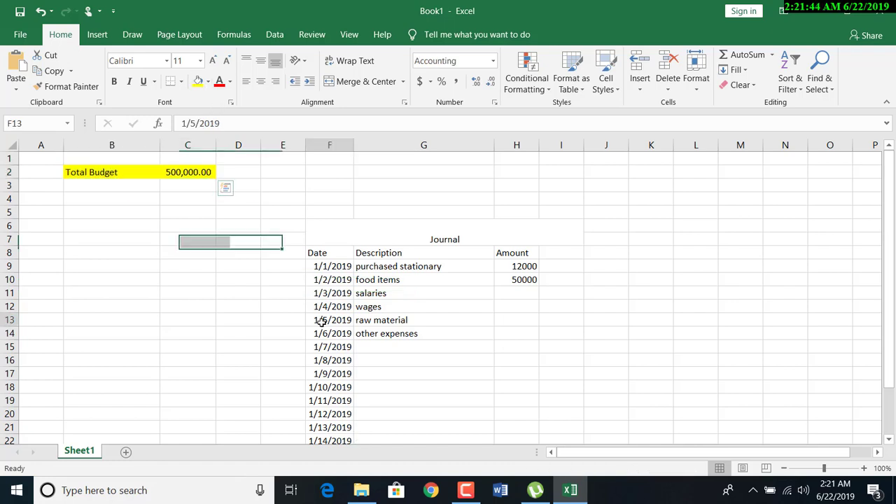
- Replace the total budget figure in C2 with the formula =500000-SUM(H9:H25), accepting the closing-parenthesis correction
left_click(205, 175)
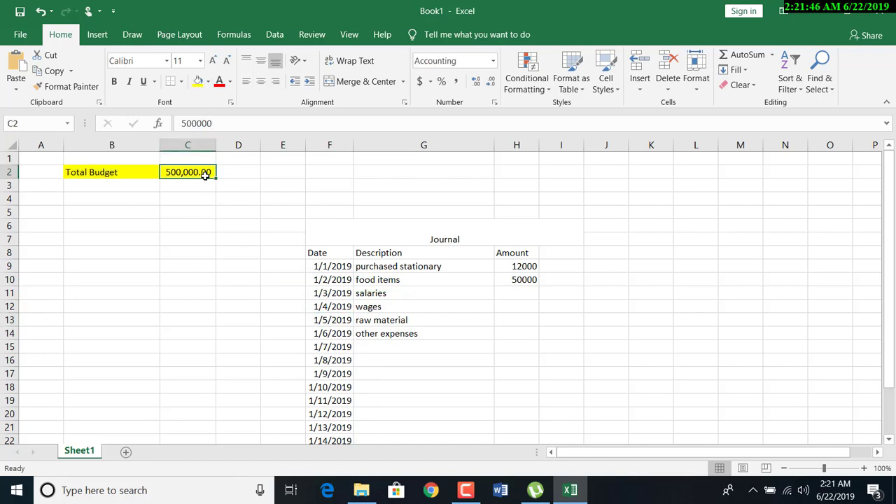
type("=500000")
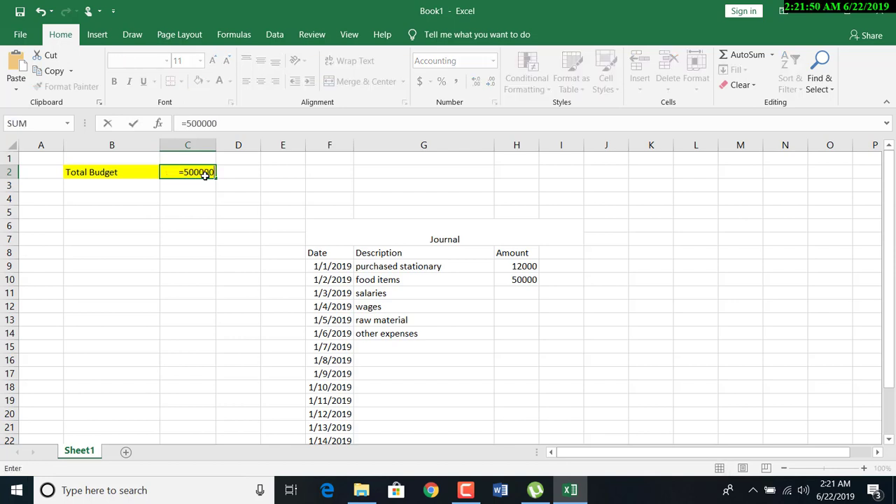
type("-sum")
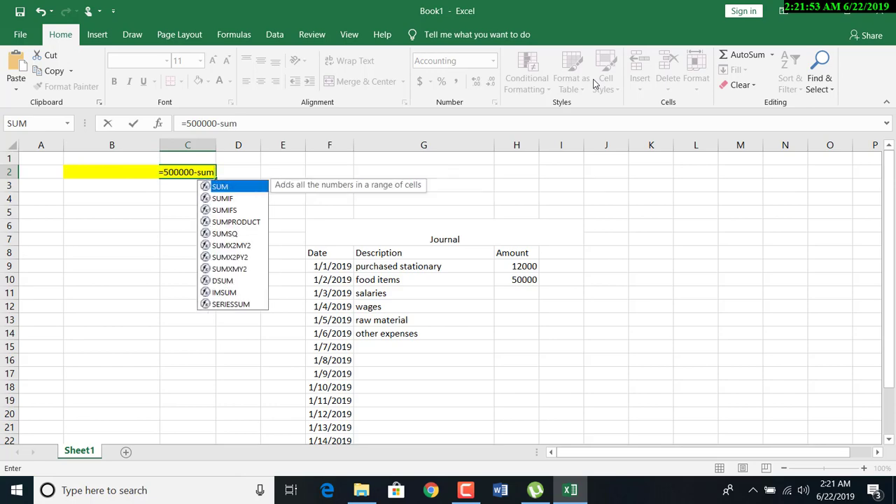
key("Tab")
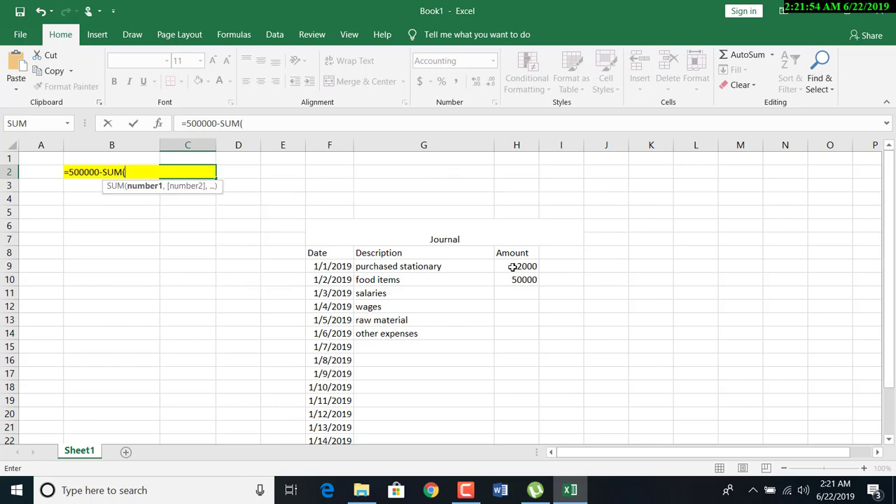
left_click_drag(509, 265, 510, 417)
key("Return")
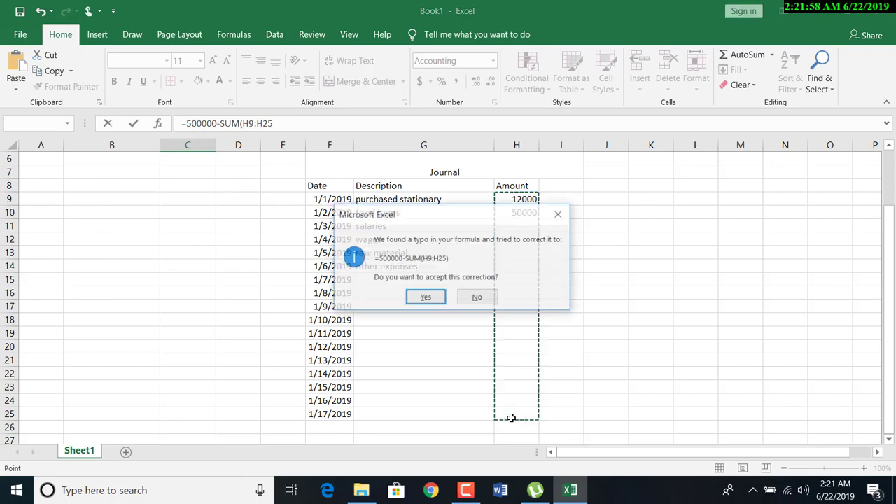
key("Return")
key("Up")
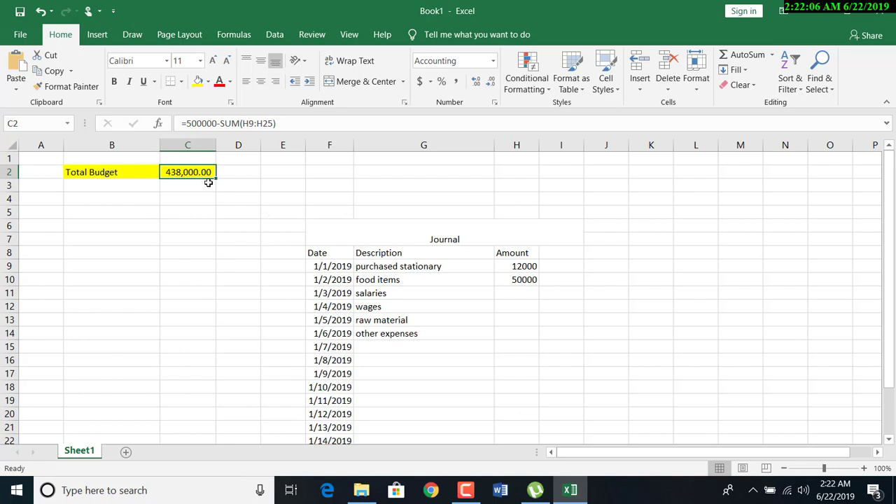
- Enter 120000 as the salaries amount in H11
left_click(513, 292)
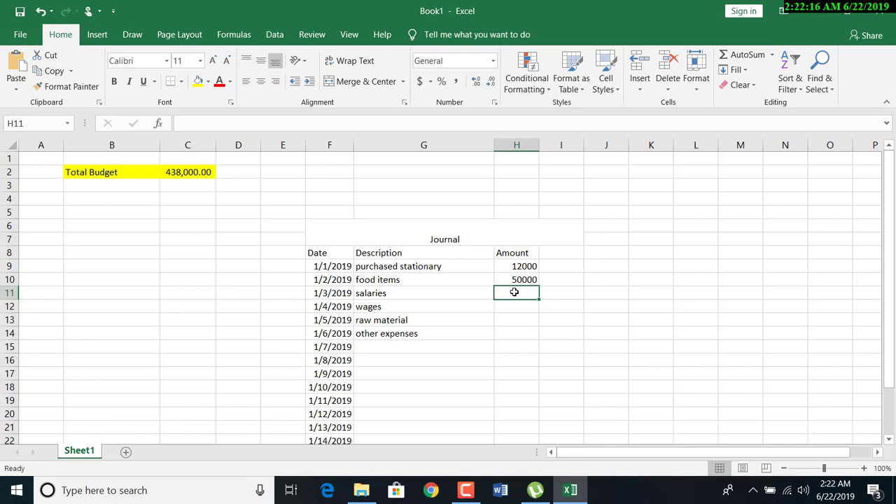
type("120000")
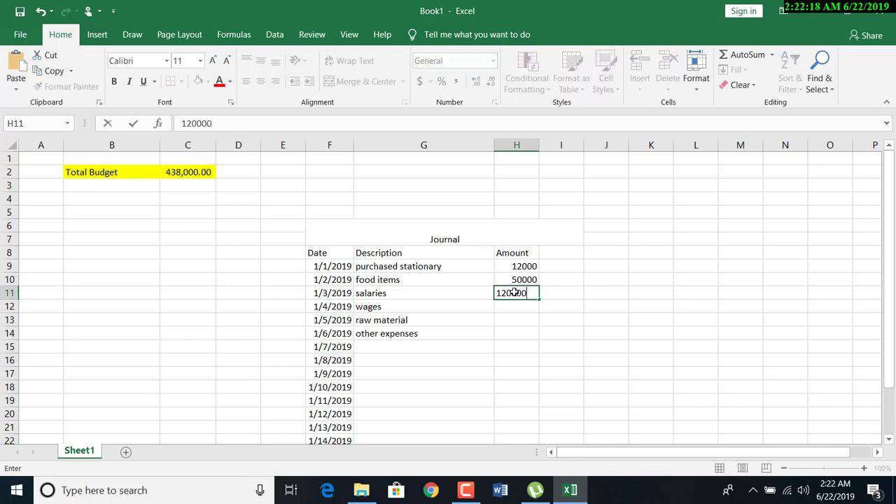
key("Return")
left_click(513, 293)
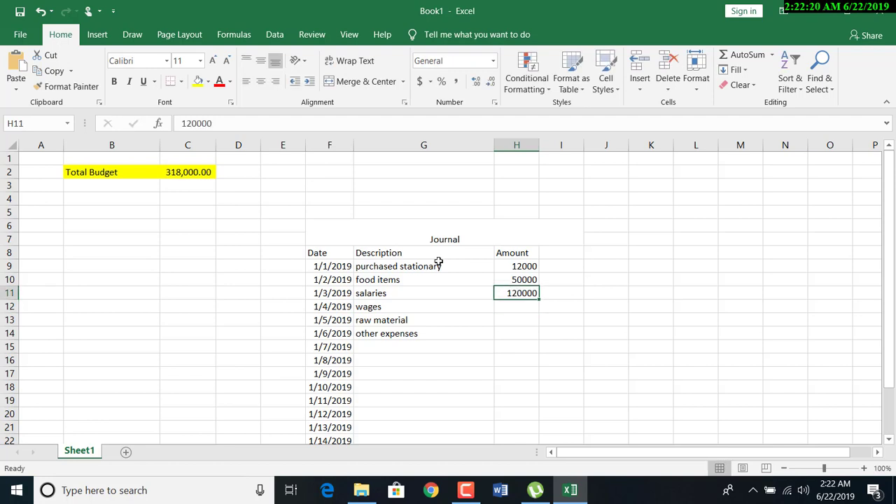
- Enlarge the font of the Total Budget label and figure in B2:C2 to size 14
left_click(201, 172)
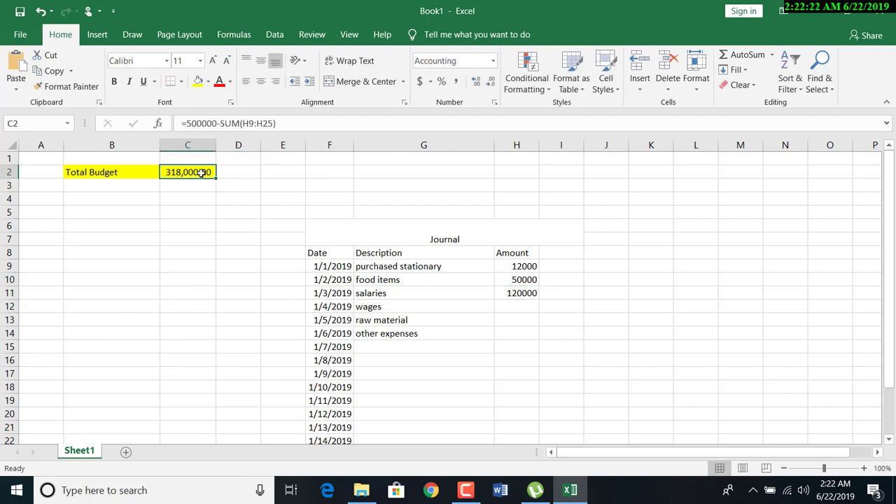
left_click_drag(186, 172, 133, 172)
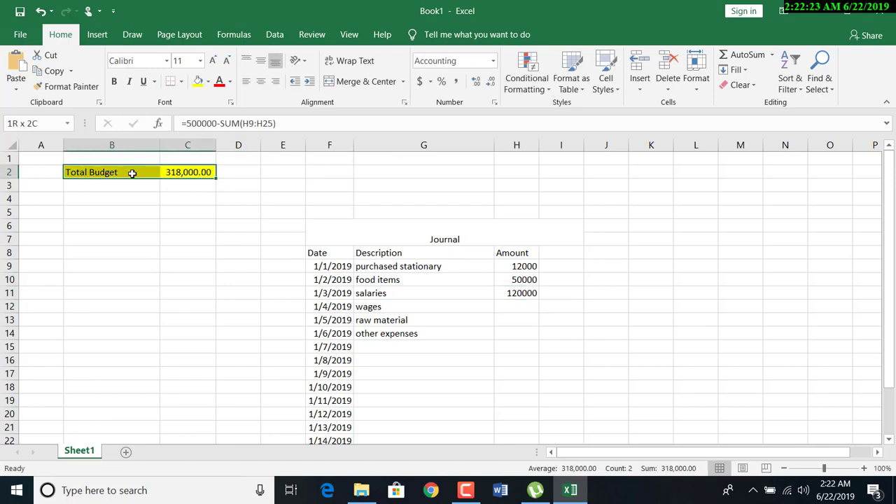
left_click(213, 61)
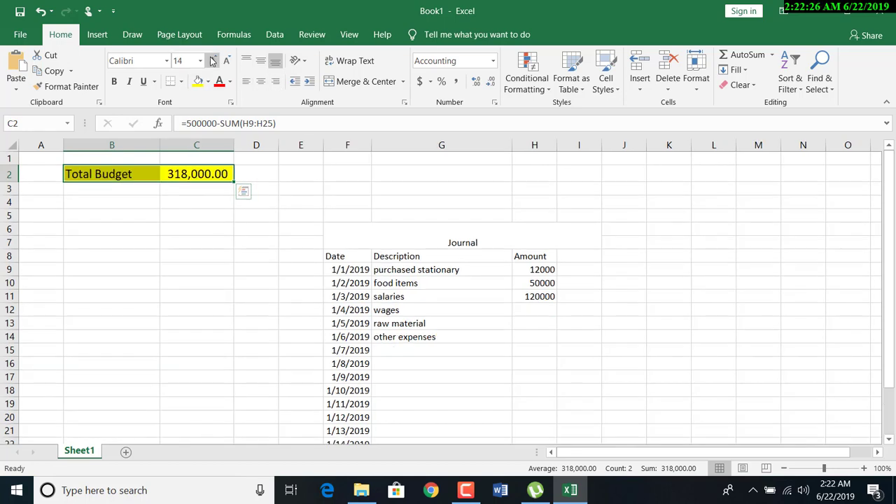
- Enter 50000 as the wages amount in H12 and select the total budget cell C2 to check it
left_click(538, 303)
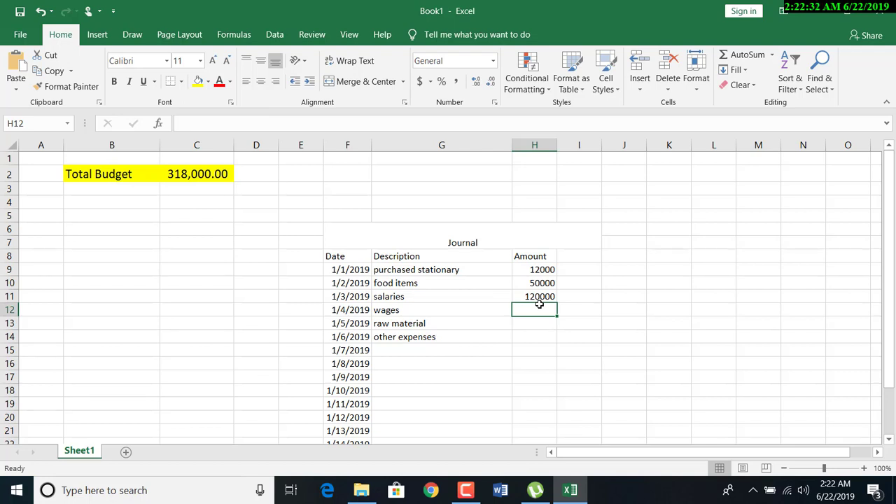
left_click(209, 176)
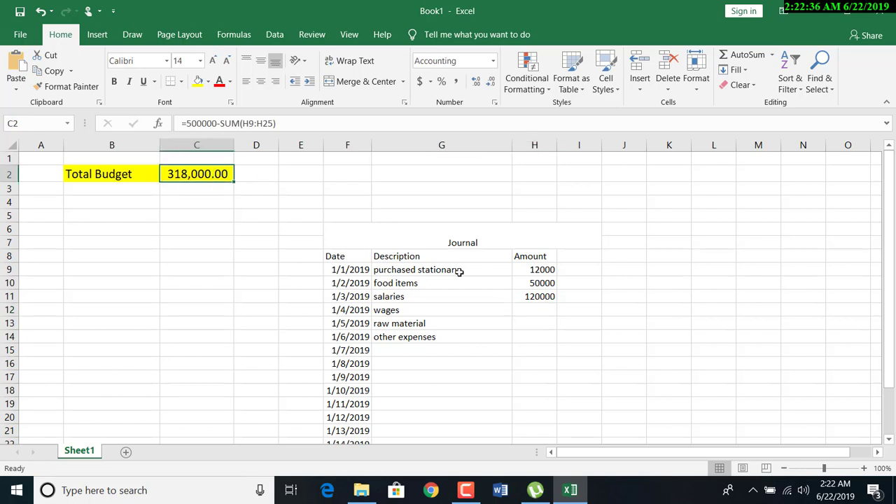
left_click(547, 312)
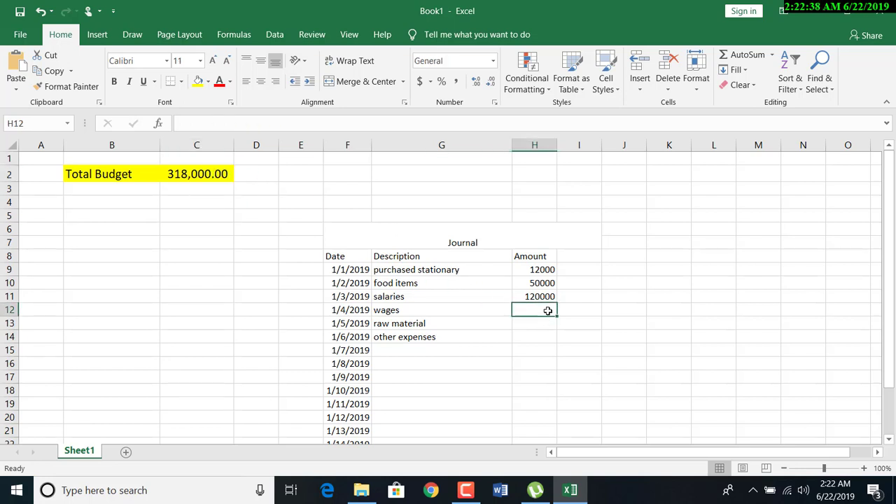
type("500000")
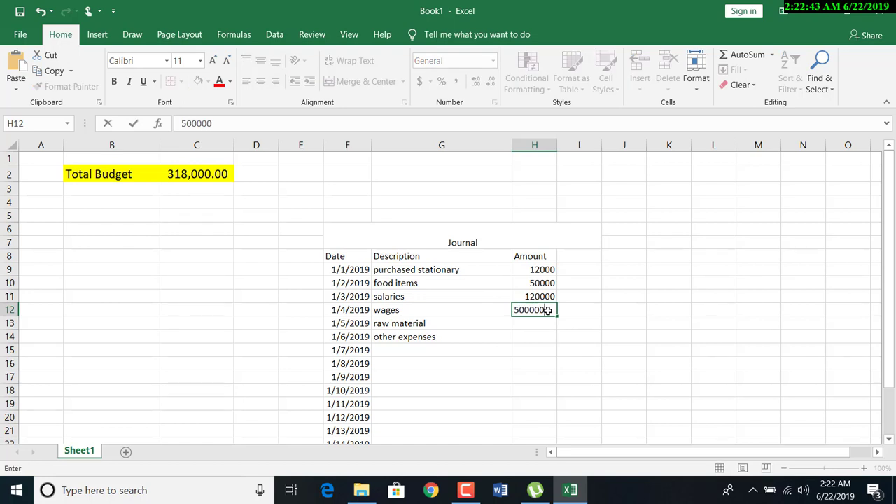
key("BackSpace")
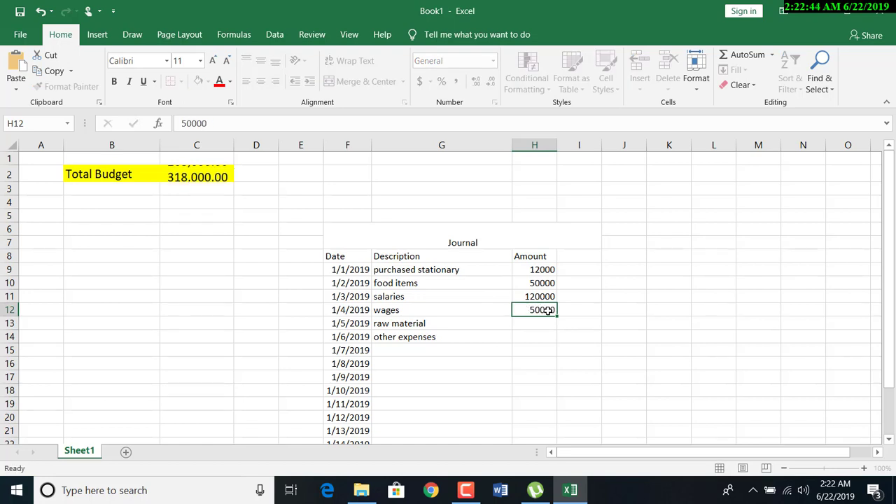
key("Return")
left_click(196, 179)
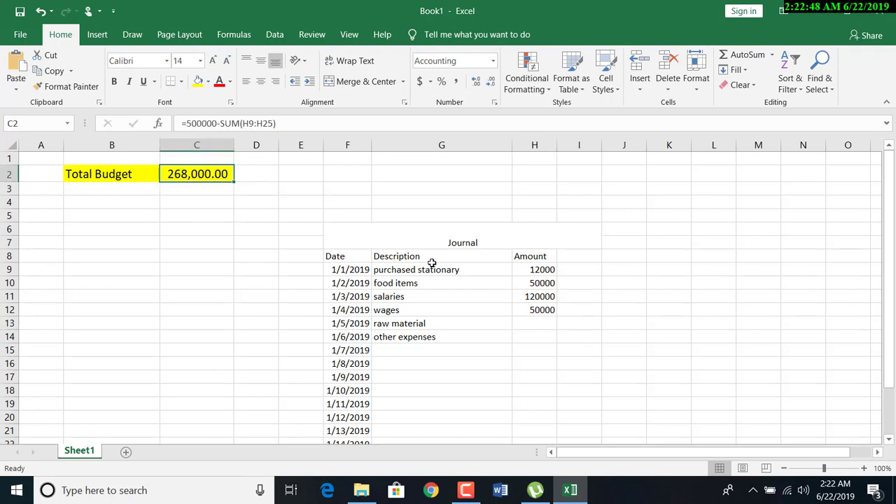
- Enter 300000 as the raw material amount in H13 and check the total budget figure in C2
left_click(549, 326)
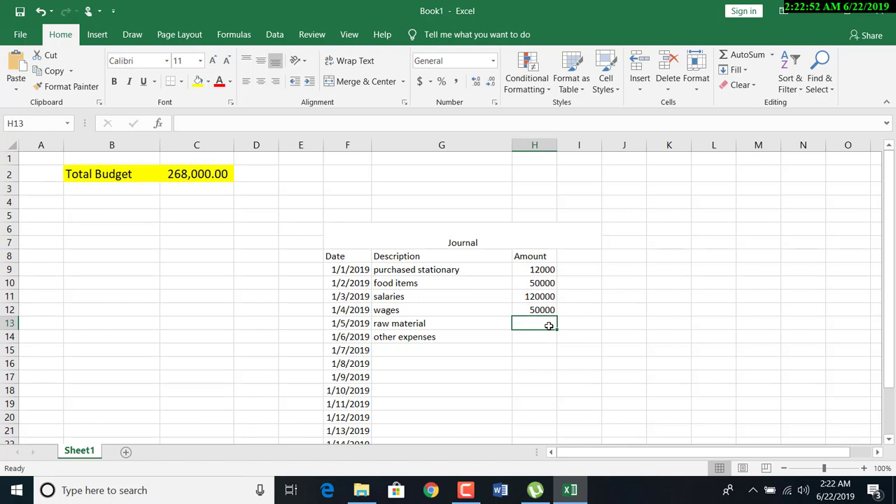
type("300000")
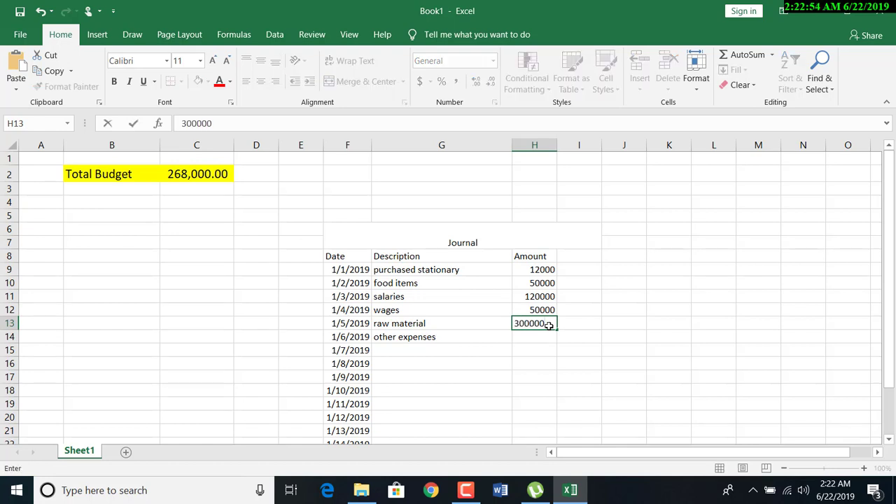
key("Return")
key("Up")
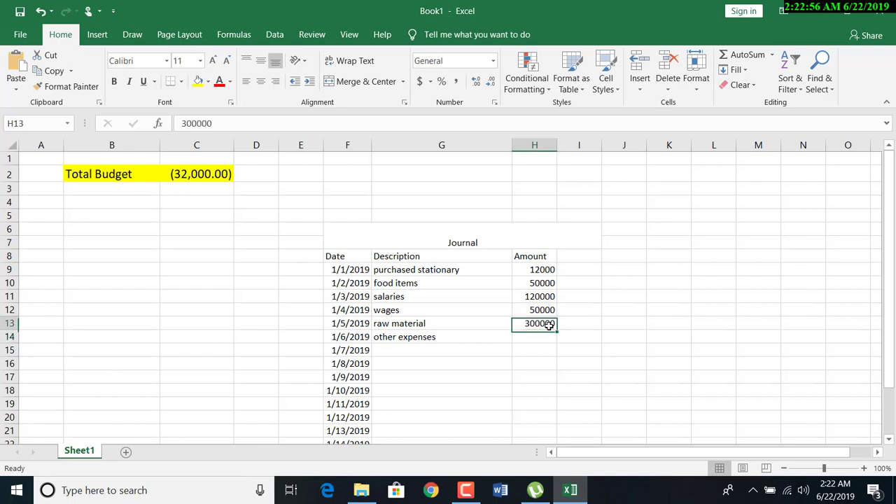
key("Left")
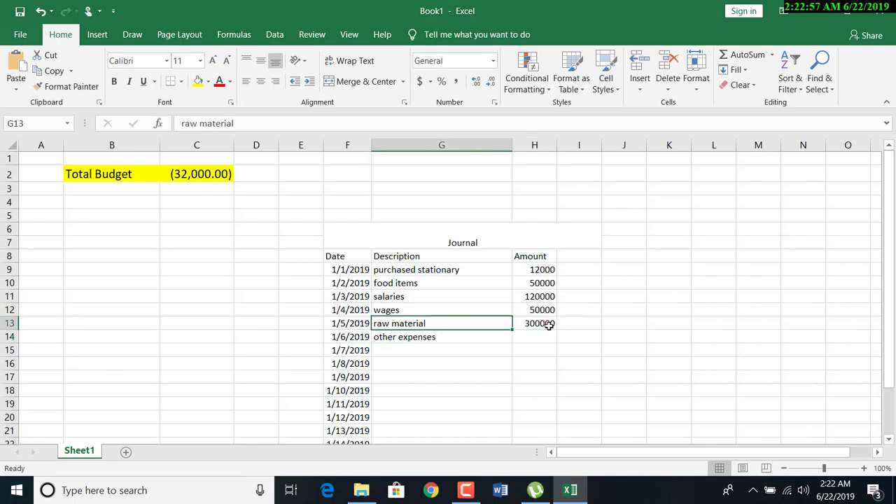
left_click(197, 174)
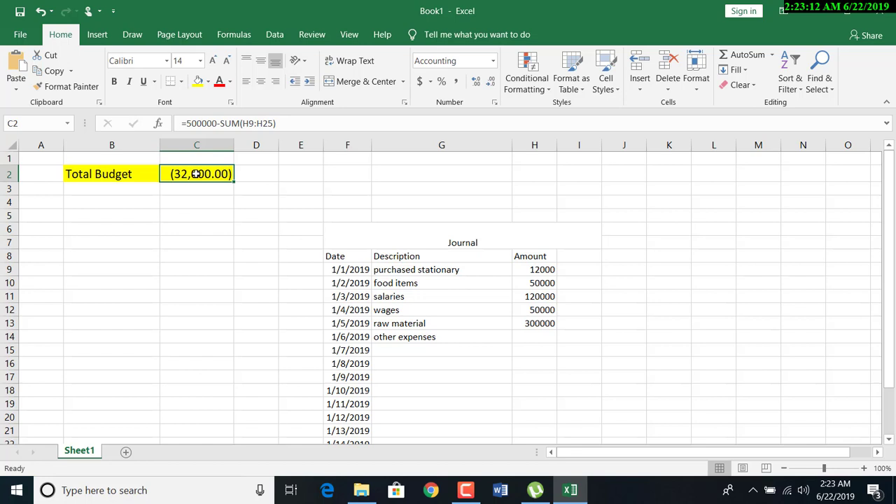
left_click_drag(197, 173, 143, 175)
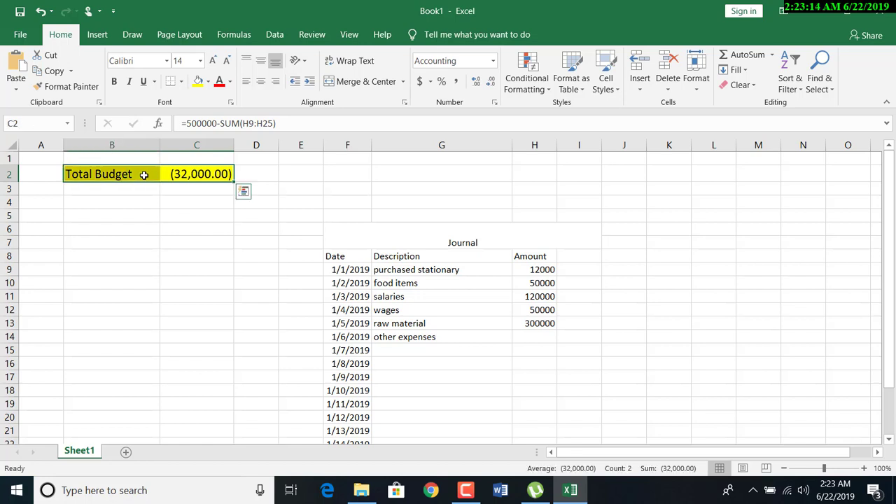
left_click(172, 173)
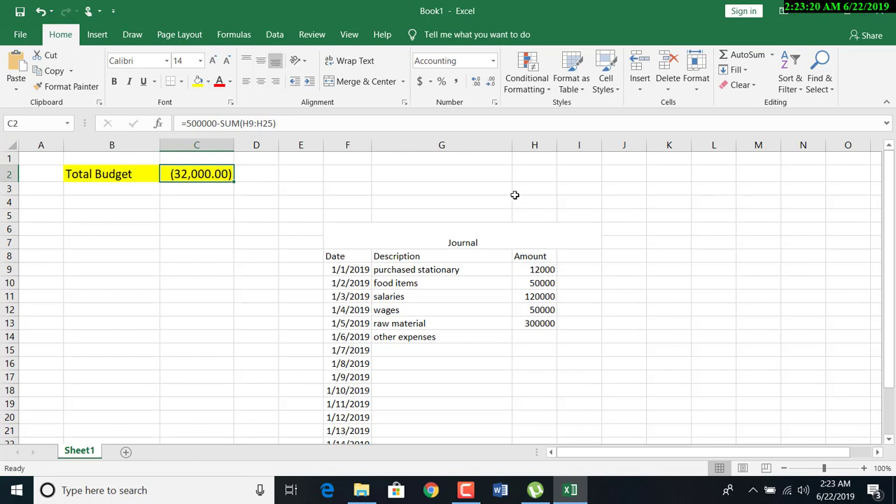
- Make the merged Journal heading bold and enlarge its font to size 26
left_click(370, 247)
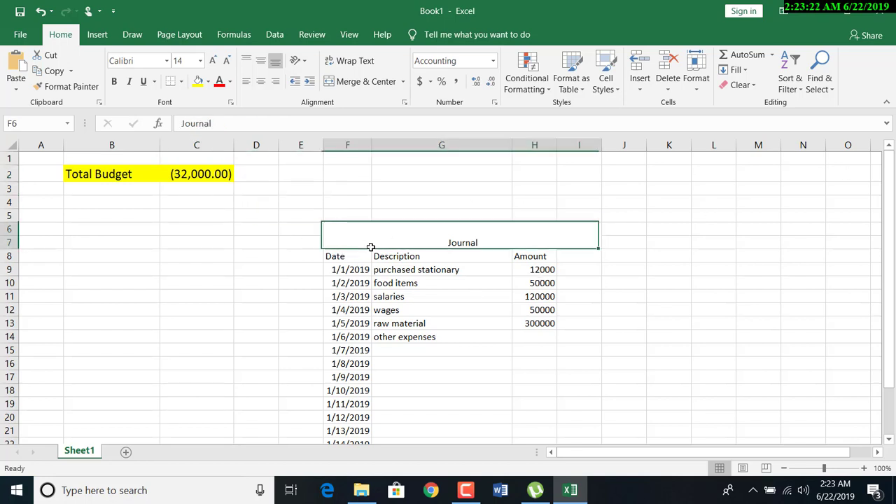
left_click(113, 81)
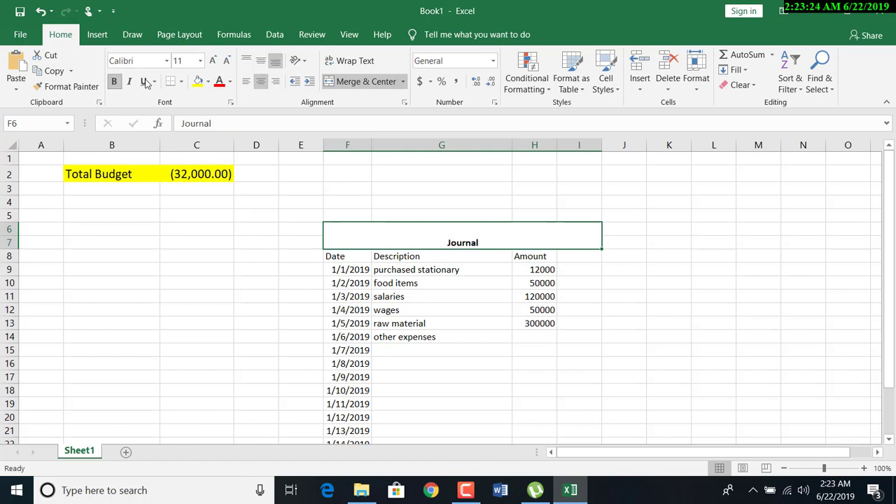
left_click(225, 62)
left_click(225, 61)
left_click(212, 61)
left_click(212, 62)
left_click(212, 61)
left_click(212, 62)
left_click(212, 62)
left_click(212, 61)
left_click(212, 62)
left_click(212, 62)
left_click(212, 61)
left_click(212, 61)
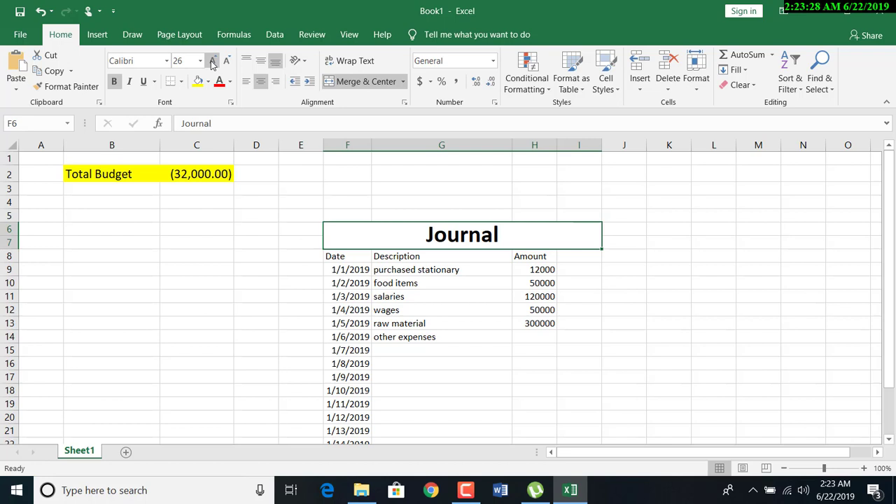
left_click(491, 317)
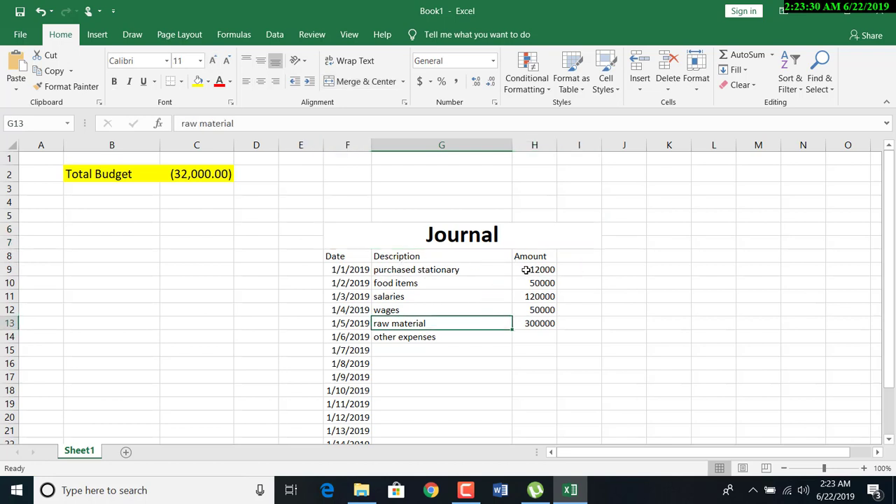
left_click_drag(526, 270, 524, 310)
left_click(210, 175)
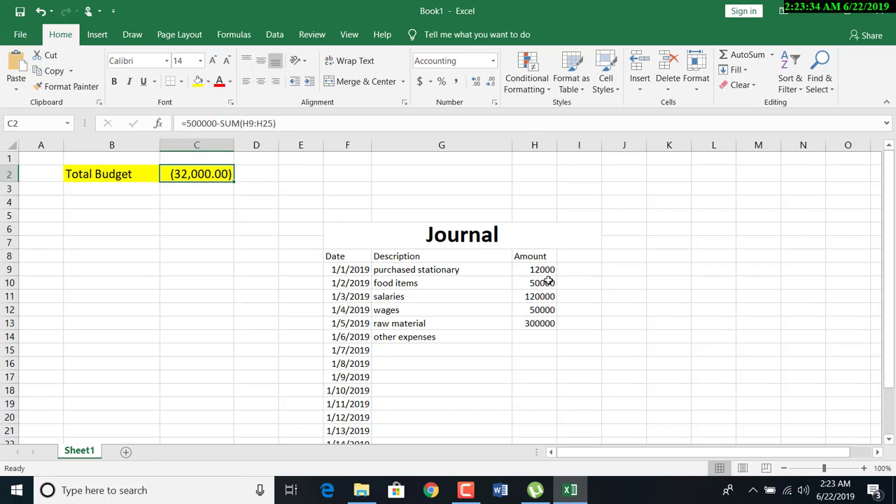
left_click(544, 335)
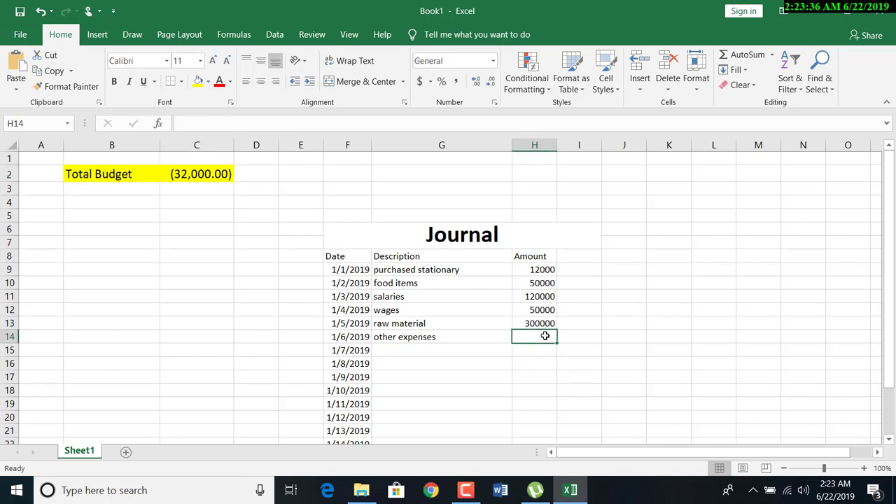
- On a new worksheet, enter the label Balance in D3 and fill D3:E3 with yellow
left_click(126, 455)
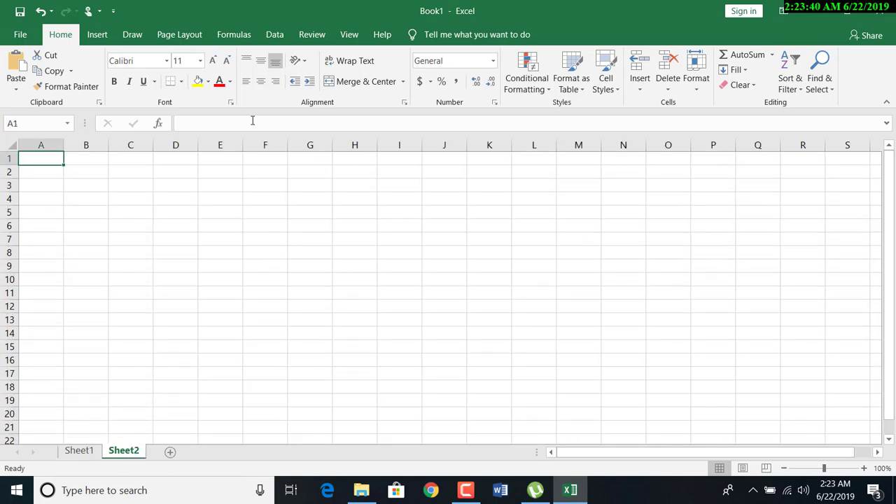
left_click(170, 184)
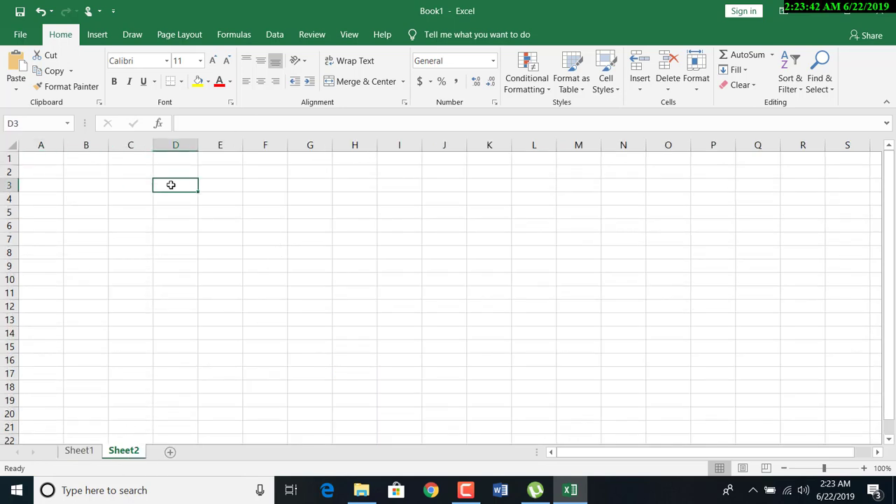
type("Balance")
key("Tab")
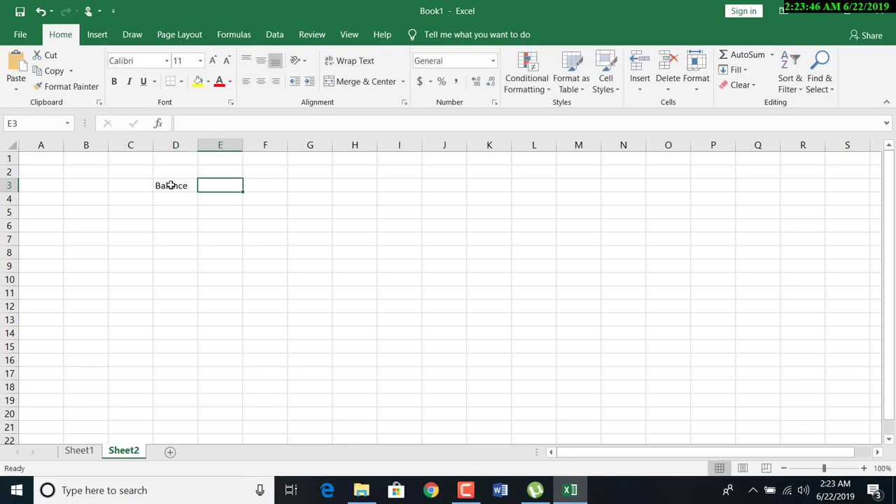
left_click_drag(186, 184, 225, 180)
left_click(198, 81)
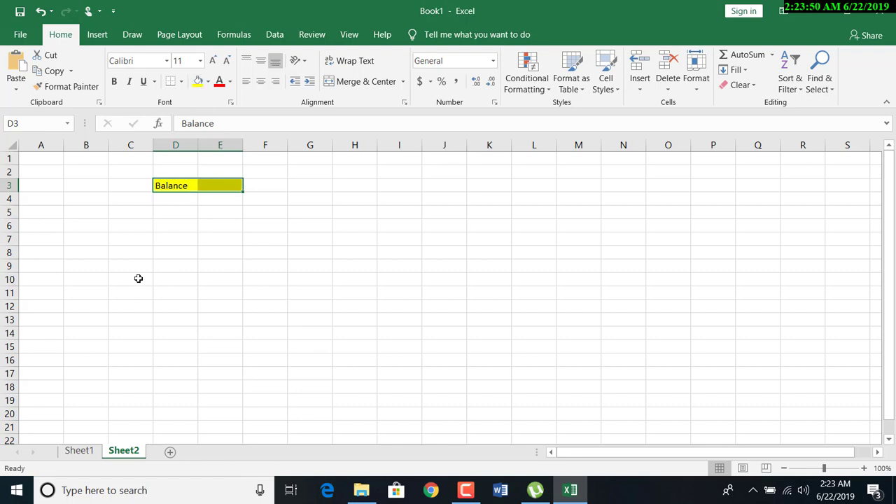
left_click(106, 263)
left_click(99, 225)
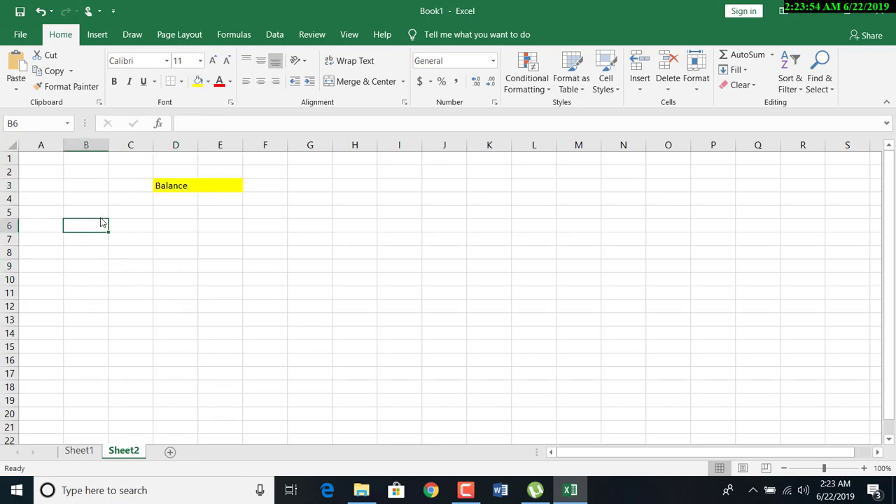
type("Date")
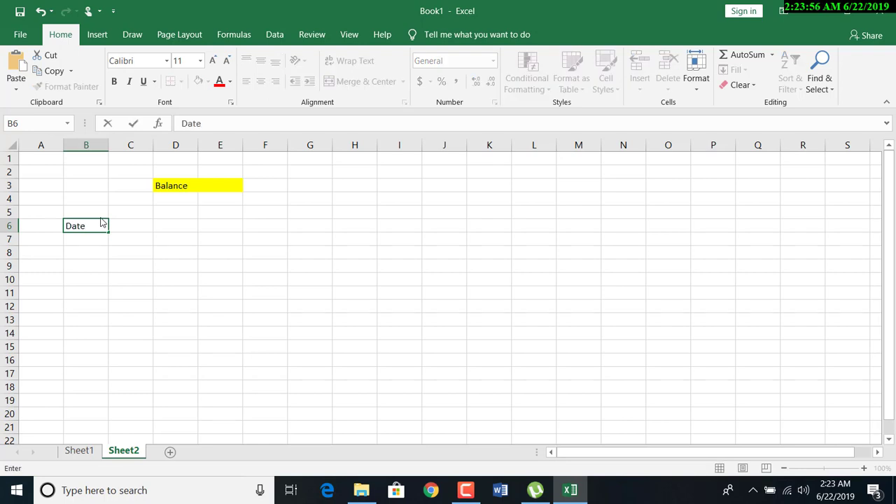
key("Escape")
- Merge and center B5:D5 and enter the heading Cash Inflows in it
left_click_drag(100, 215, 164, 213)
left_click(334, 85)
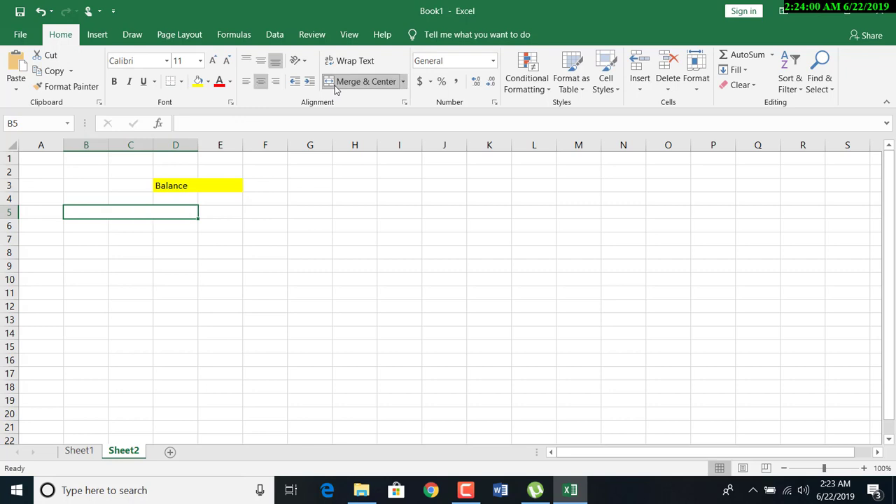
type("Cash I")
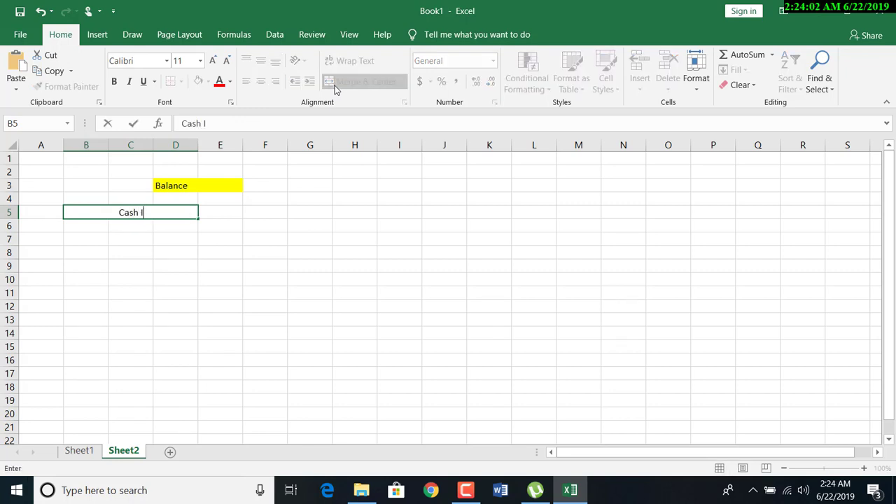
type("nflows")
key("Return")
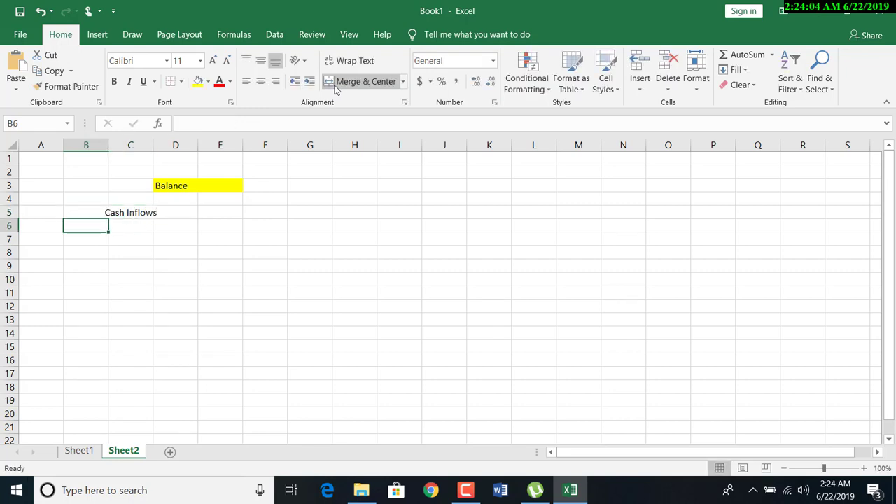
- Merge and center F5:H5 and enter the heading Cash Outflows in it
left_click_drag(276, 210, 343, 206)
left_click(364, 82)
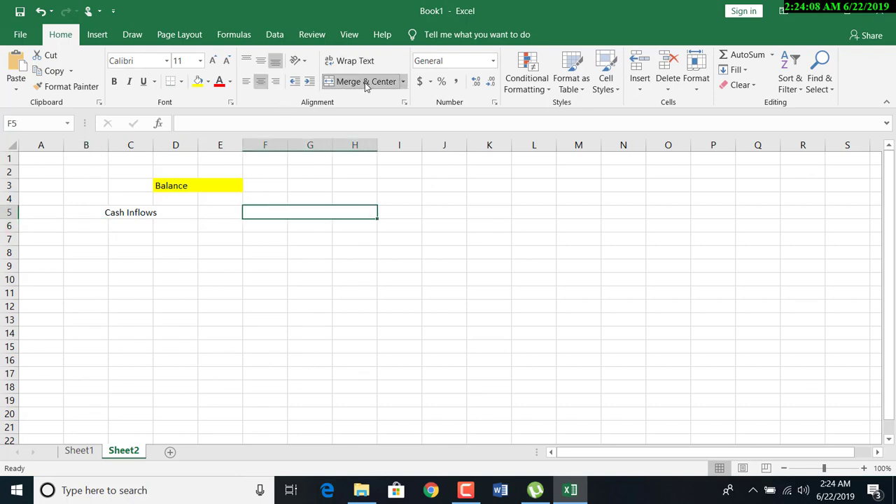
type("Cash f")
key("BackSpace")
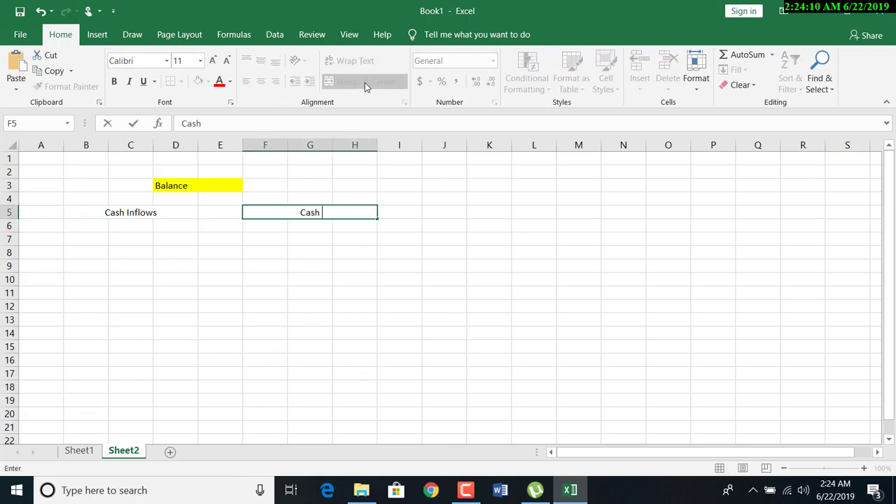
type("Outflows")
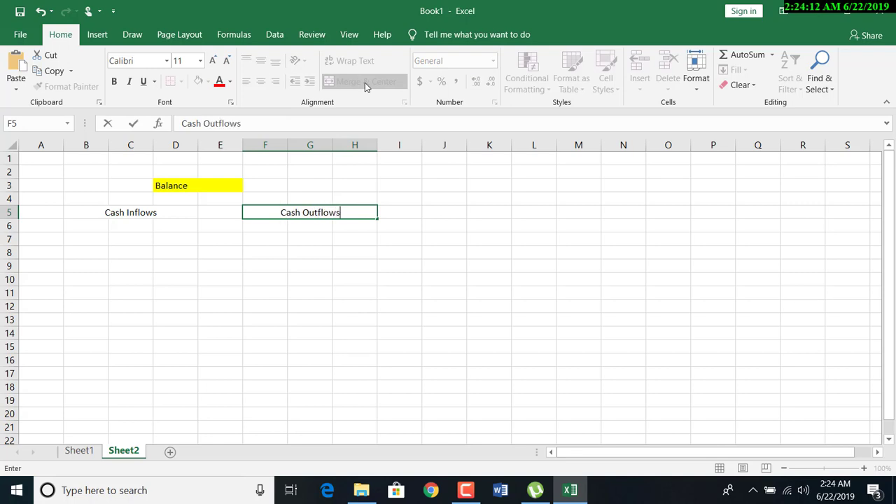
key("Return")
- Under Cash Inflows, enter Cheque No1 in C6 and its amount 100000 in D6
left_click(180, 208)
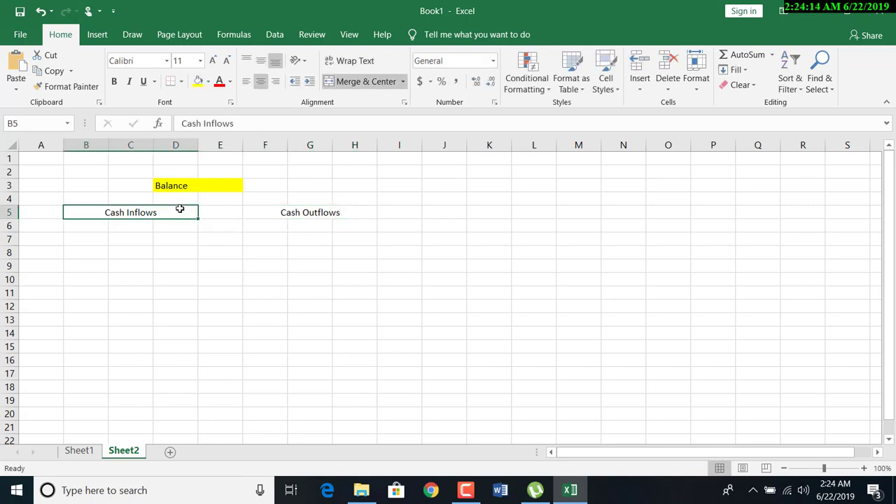
left_click(96, 229)
key("Right")
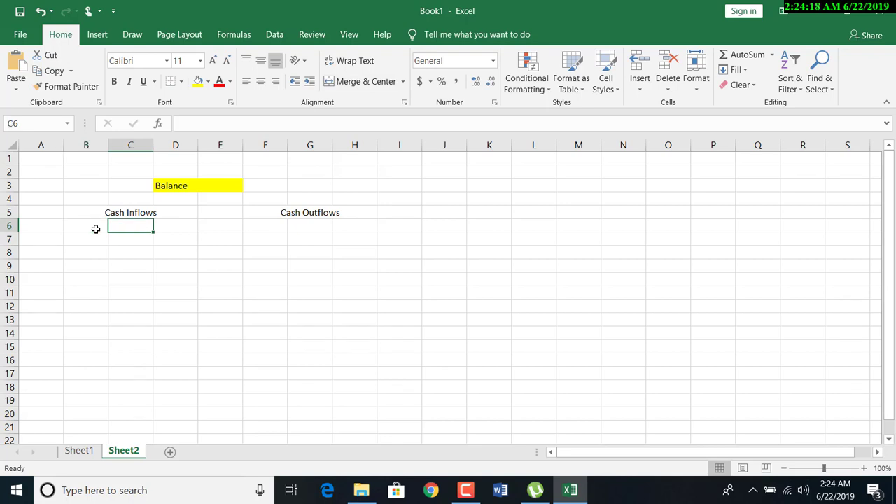
type("Cheque")
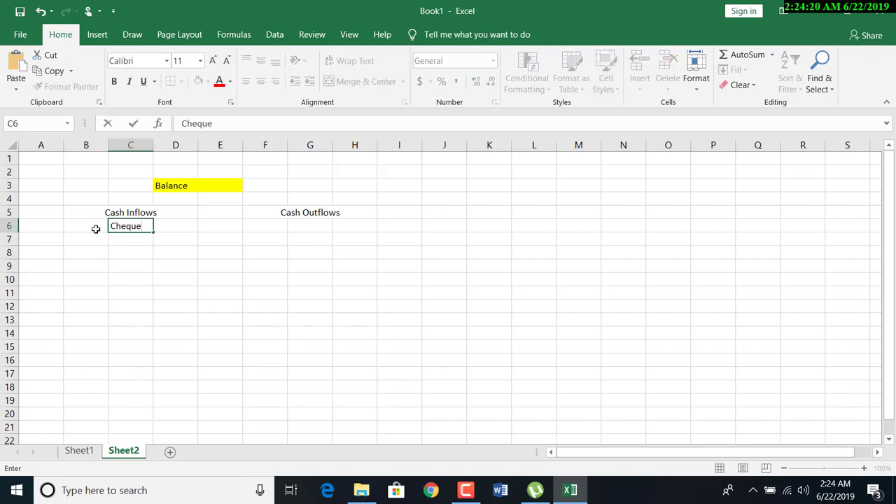
type(" No")
key("Right")
type("100000")
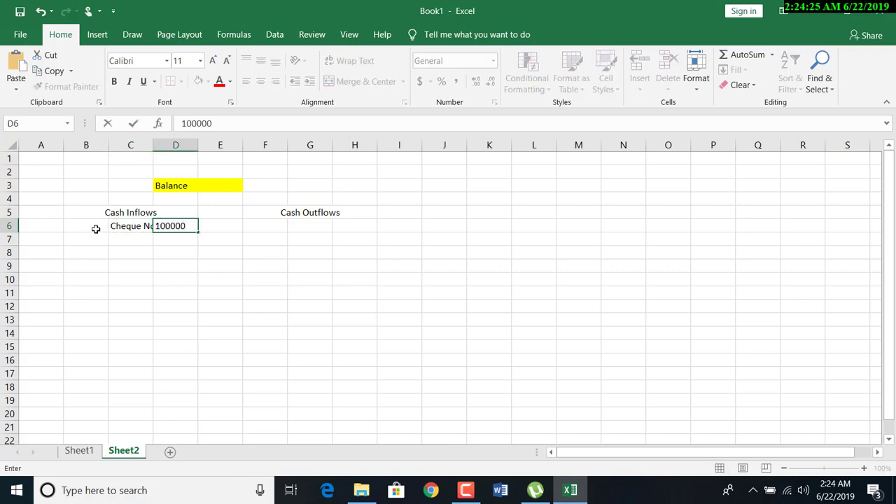
key("Return")
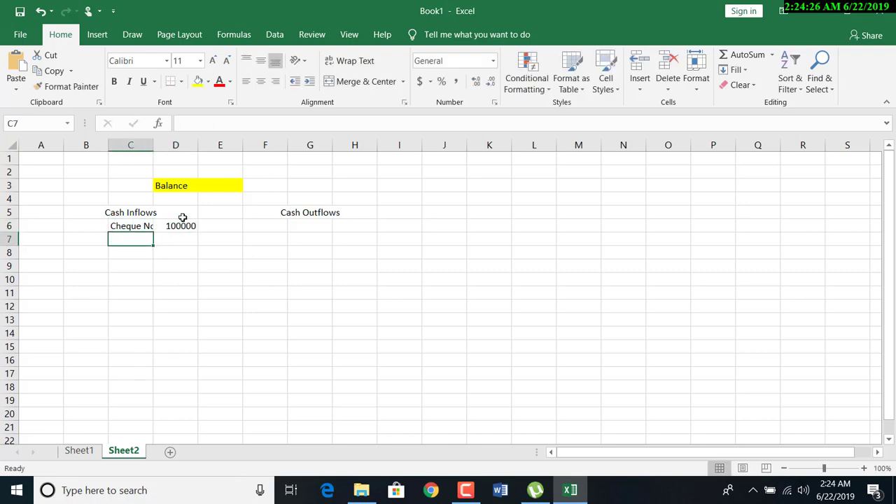
- Autofit column C to the cheque label and widen column F to about twice its width
left_click(157, 154)
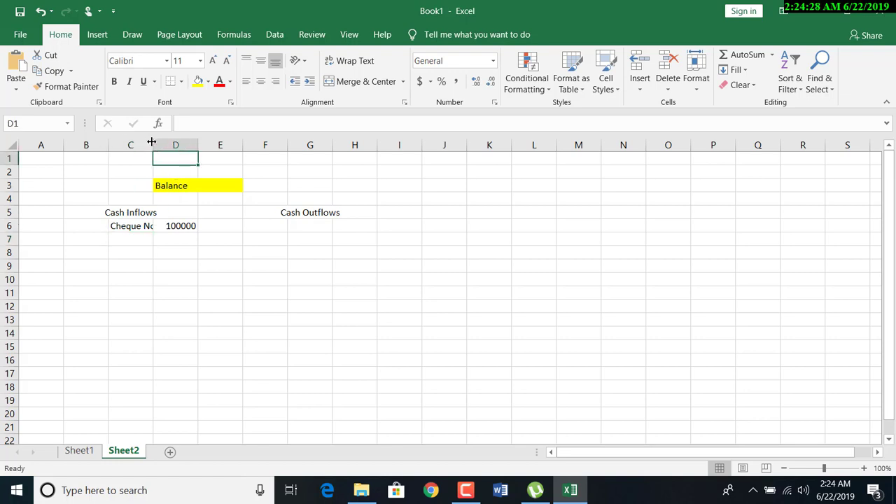
double_click(152, 142)
left_click(296, 186)
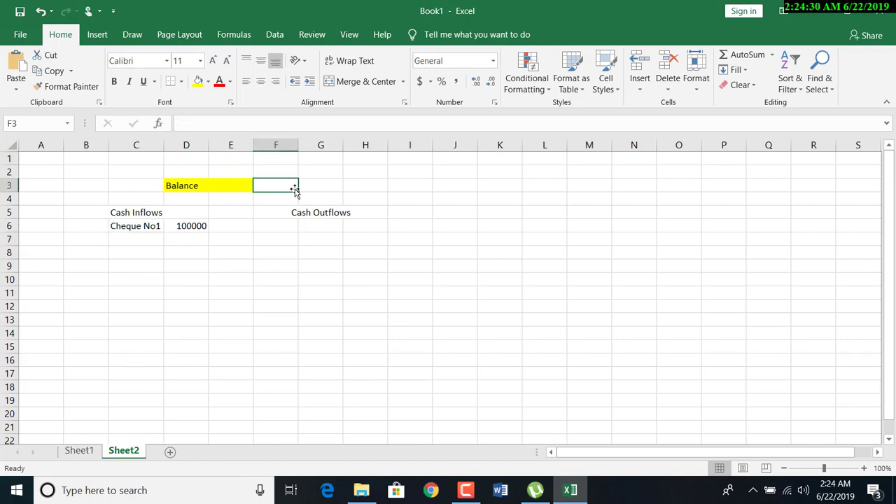
left_click_drag(299, 144, 343, 144)
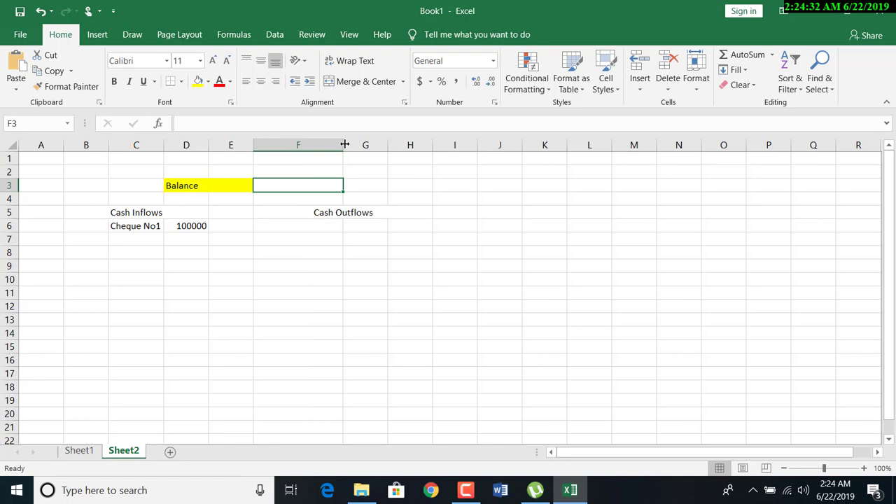
left_click(362, 217)
left_click(306, 221)
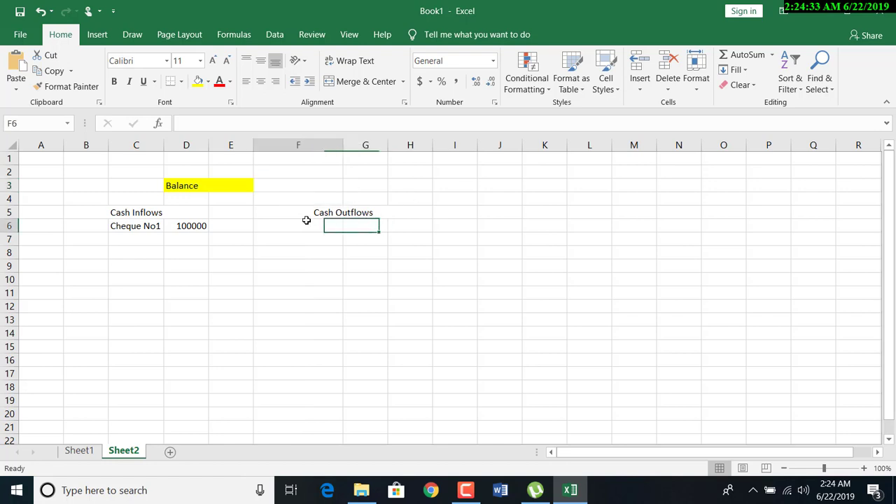
left_click(159, 238)
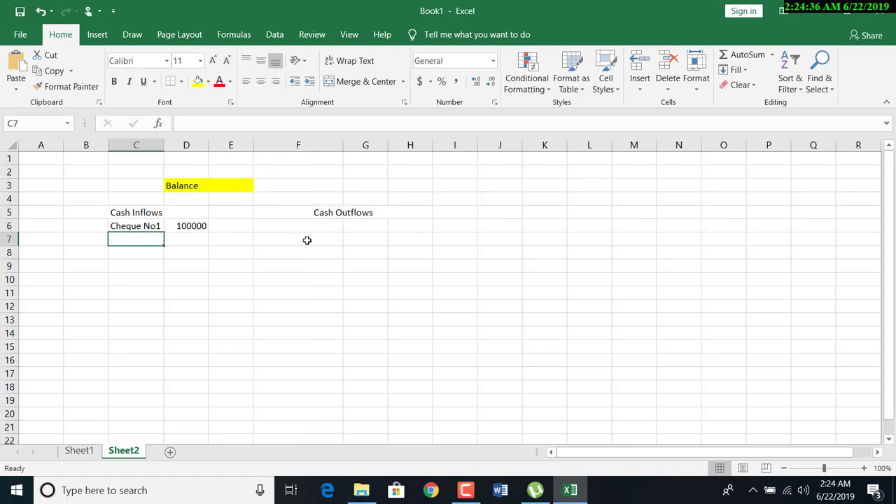
- Add a second cash inflow: enter Cheque no 2 in C7 and its amount 200000 in D7
type("Cheque ")
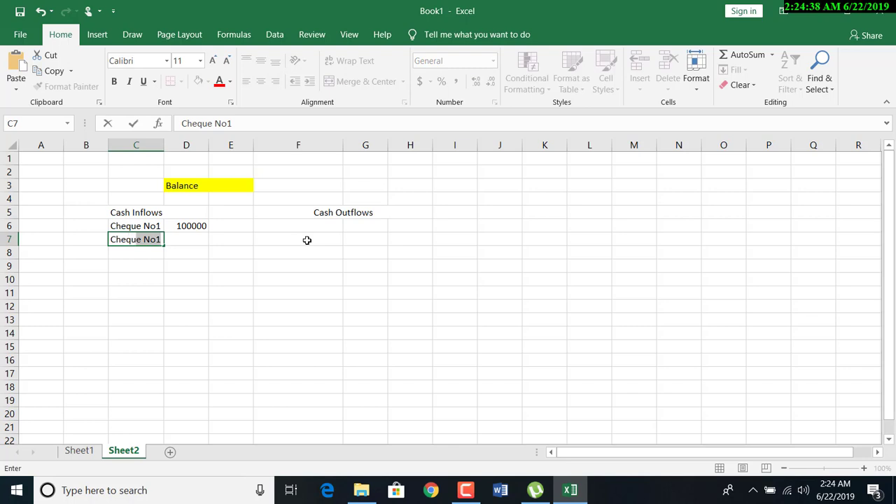
type("no 2")
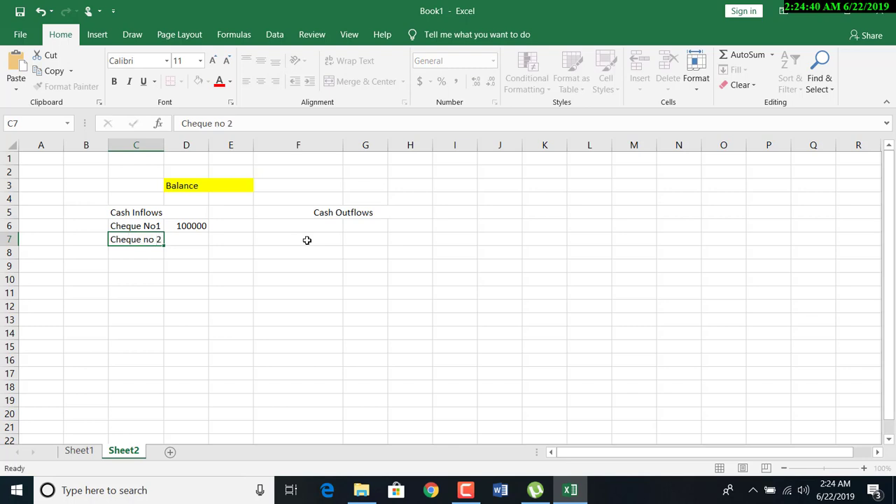
key("Return")
left_click(179, 238)
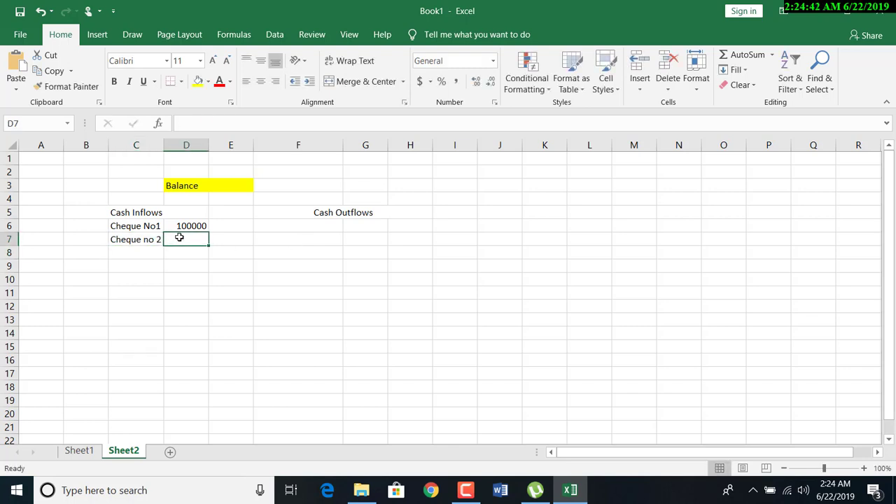
type("200000")
key("Return")
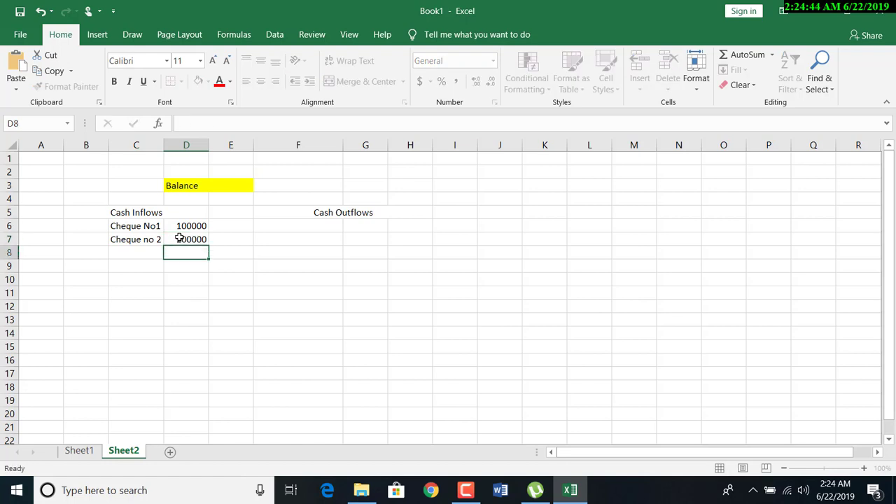
key("Right")
key("Up")
key("Up")
key("Up")
key("Up")
key("Up")
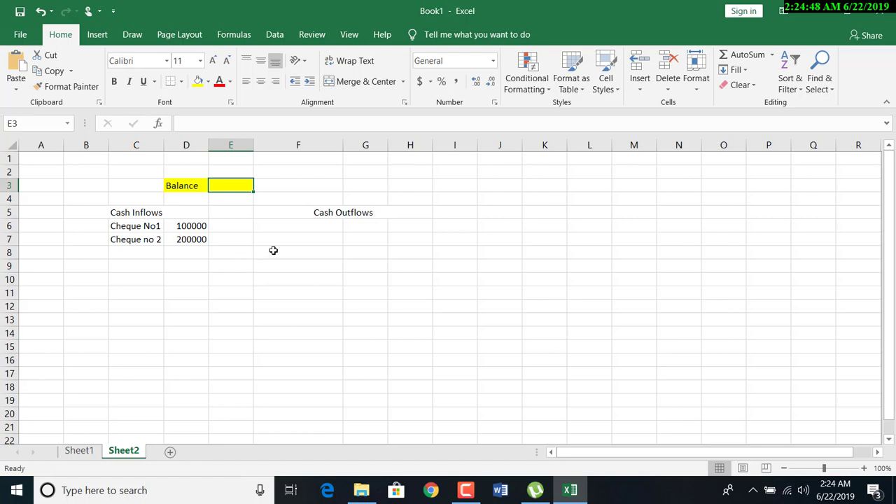
- Under Cash Outflows, enter Salaries in F6 and its amount 10000 in G6
left_click(310, 228)
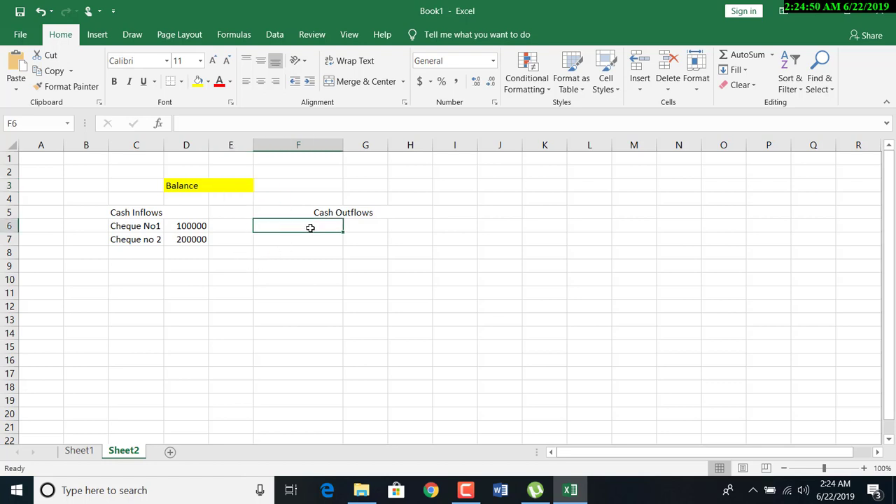
type("Salari")
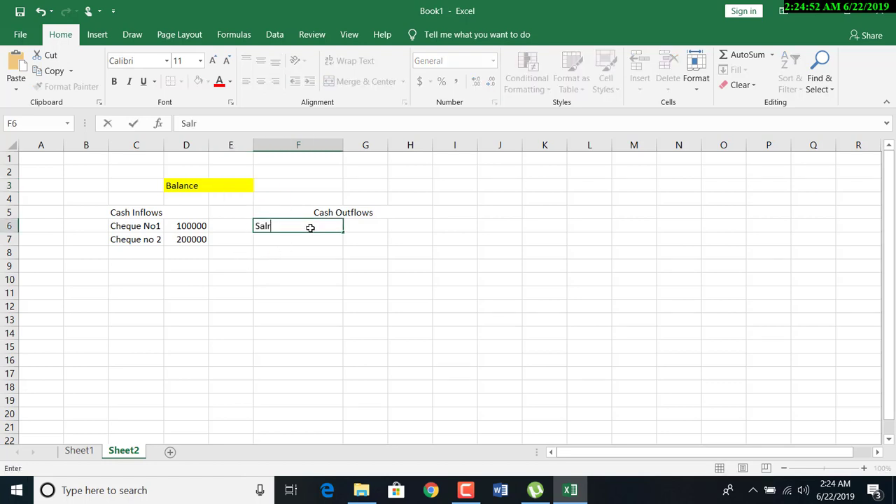
type("es")
key("Tab")
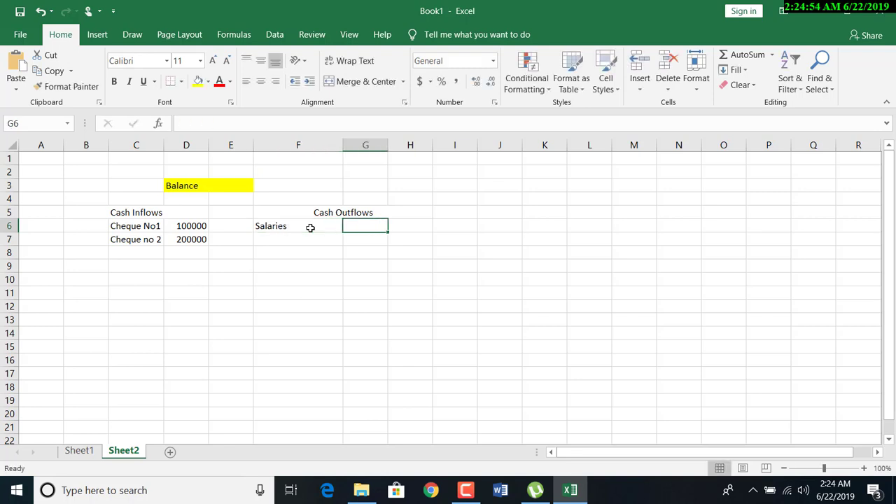
type("10000")
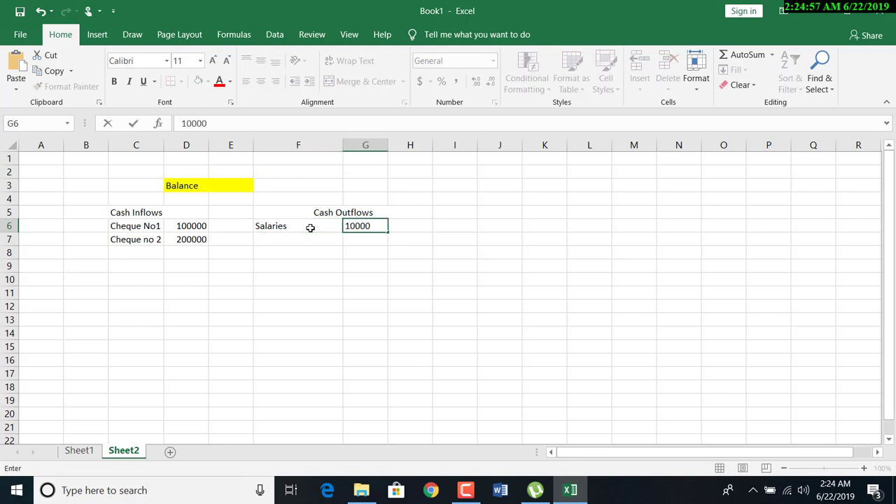
key("Return")
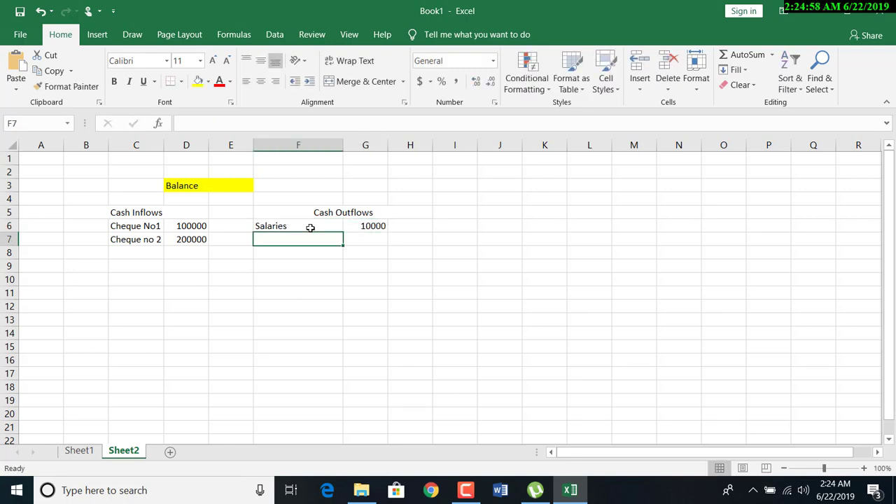
- Vertically middle-align the merged Cash Inflows heading in B5
left_click(310, 183)
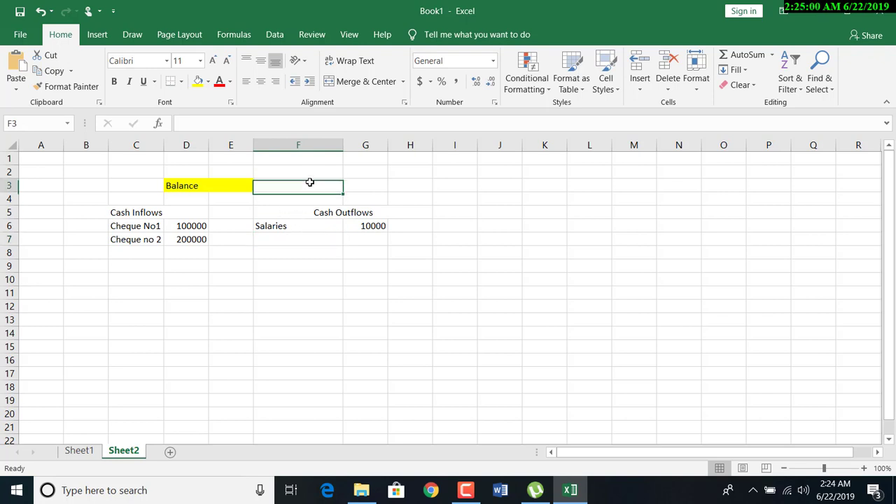
left_click(192, 222)
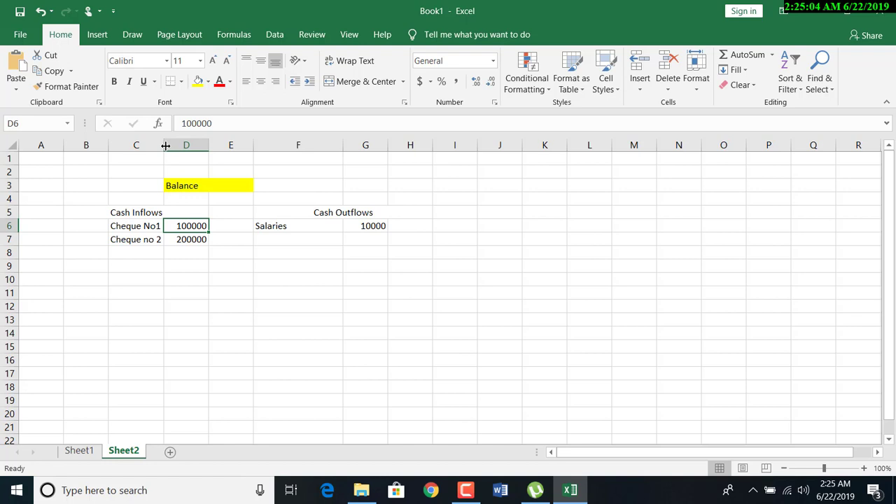
left_click(192, 210)
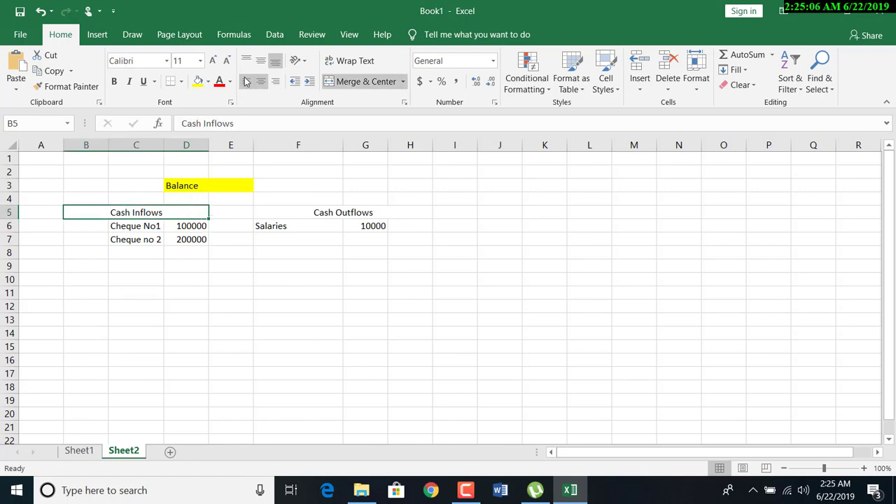
left_click(261, 60)
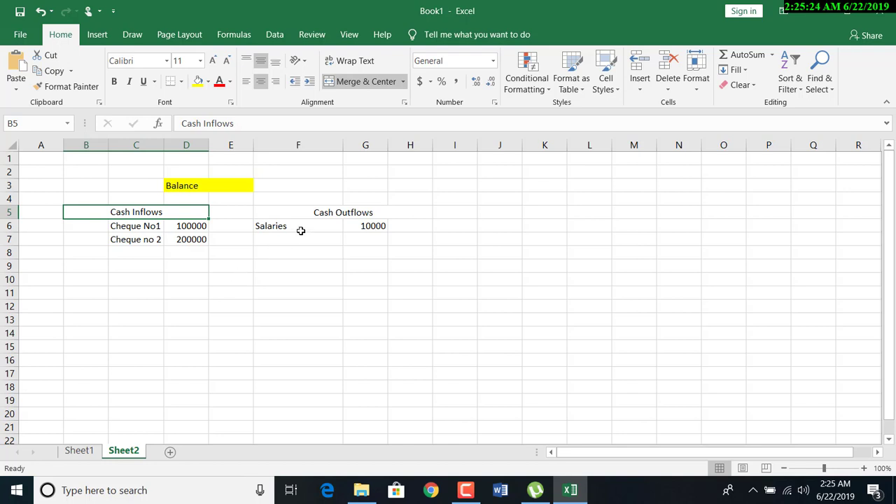
- Make the Cash Outflows and Cash Inflows headings bold
left_click(317, 208)
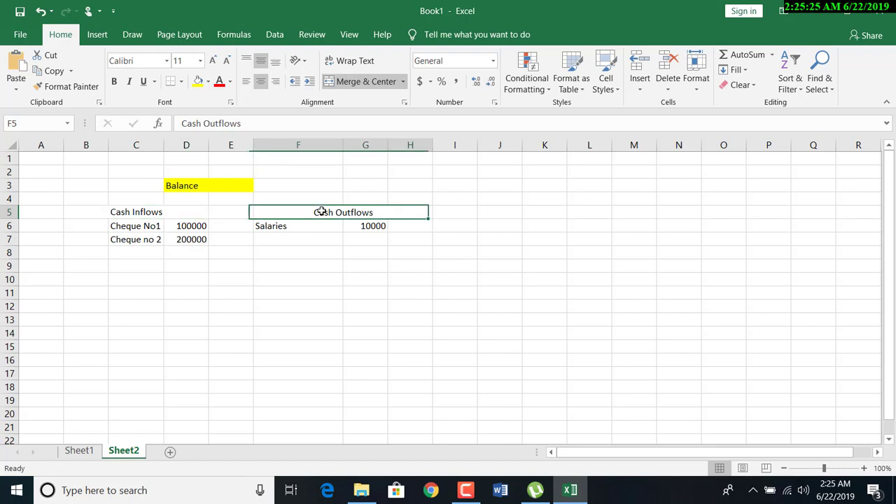
left_click(112, 82)
left_click(160, 209)
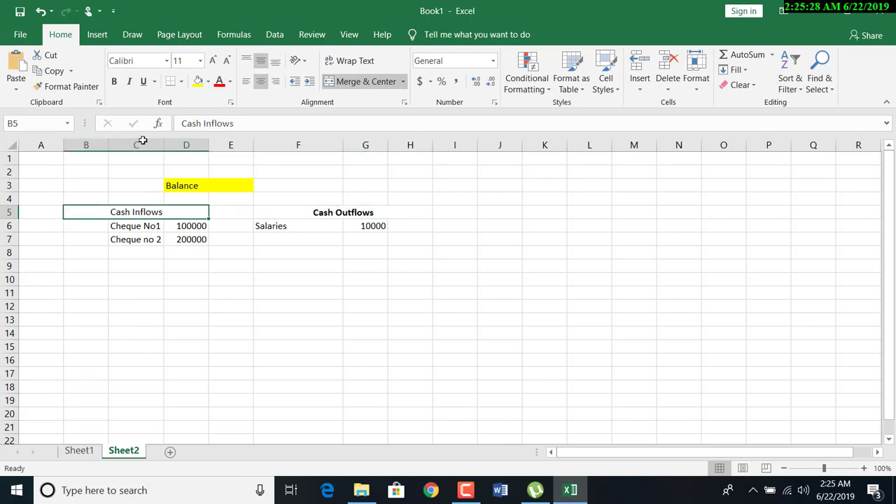
left_click(114, 81)
- In F3, beside Balance, enter the formula =SUM(D6:D20)-SUM(G6:G20) to subtract total outflows from total inflows
left_click(285, 186)
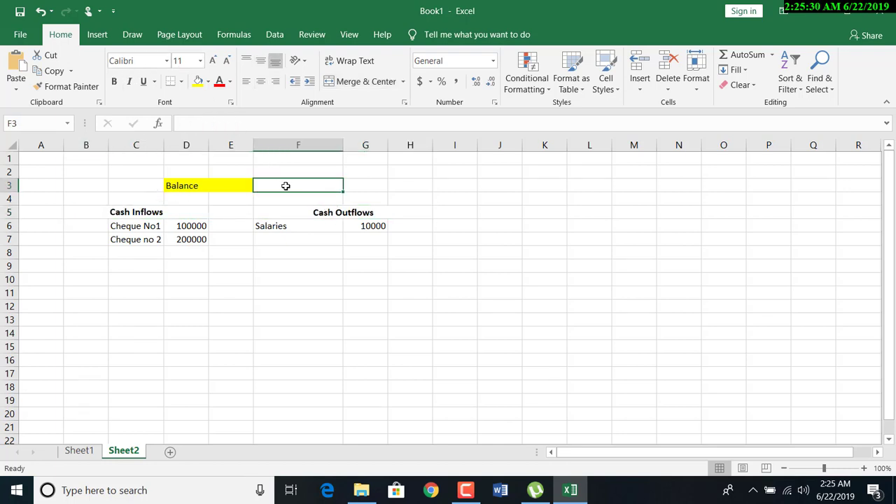
type("=")
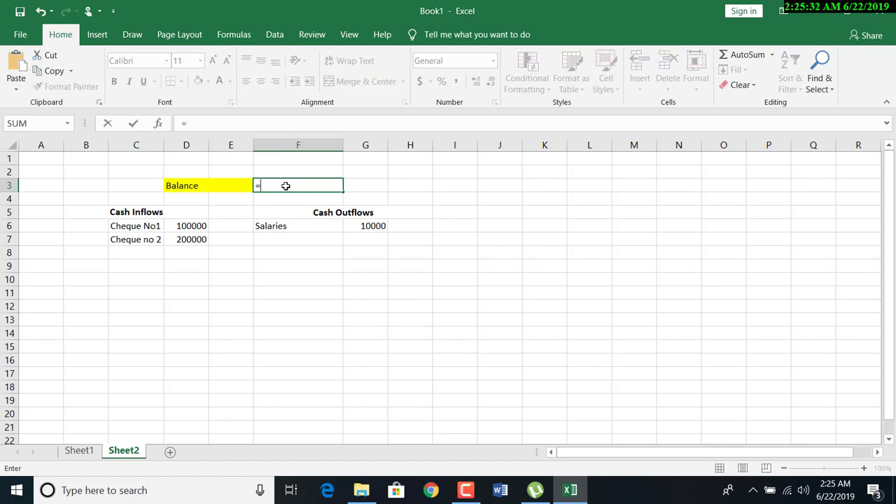
type("su")
key("Tab")
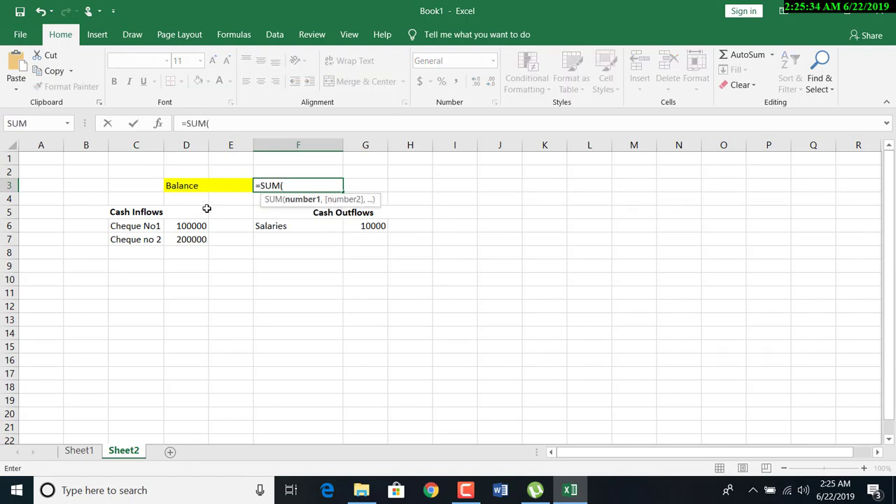
left_click_drag(198, 223, 180, 418)
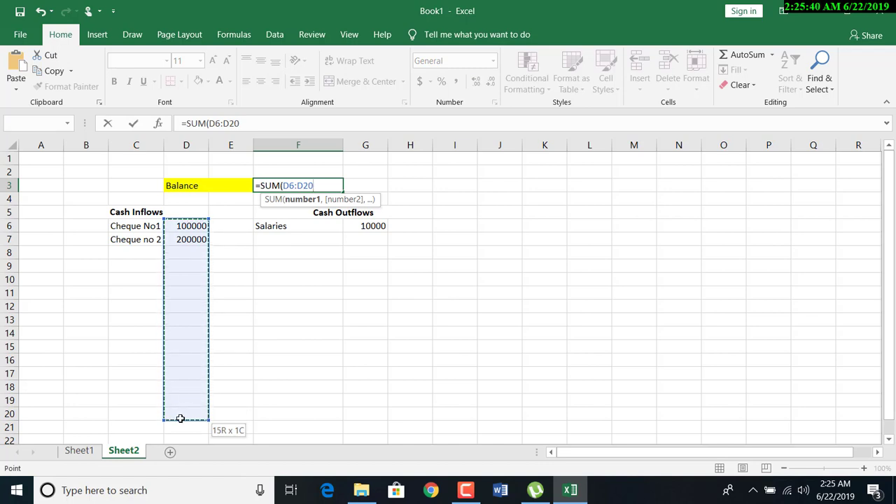
left_click_drag(180, 418, 180, 418)
type(")")
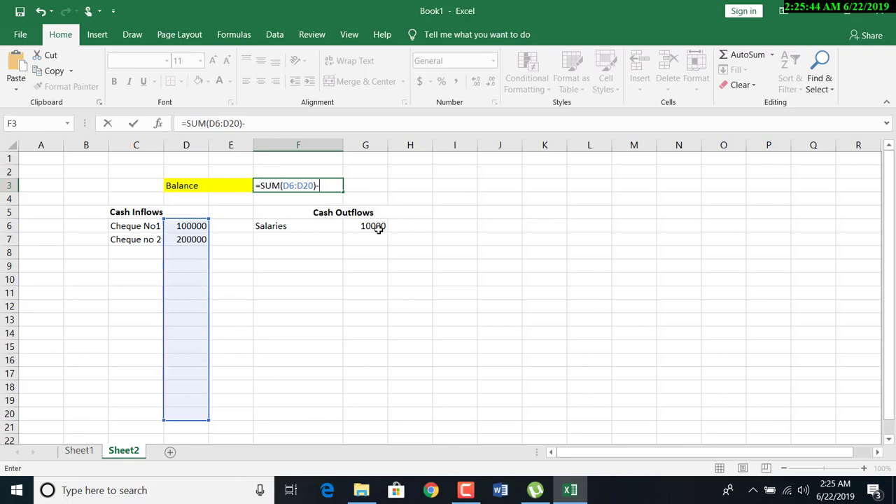
type("-sum")
key("Tab")
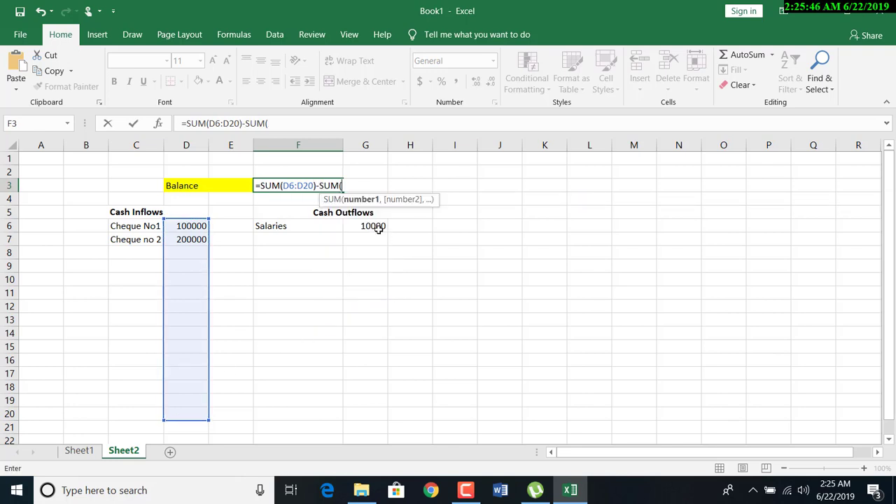
left_click(377, 227)
left_click_drag(378, 227, 372, 323)
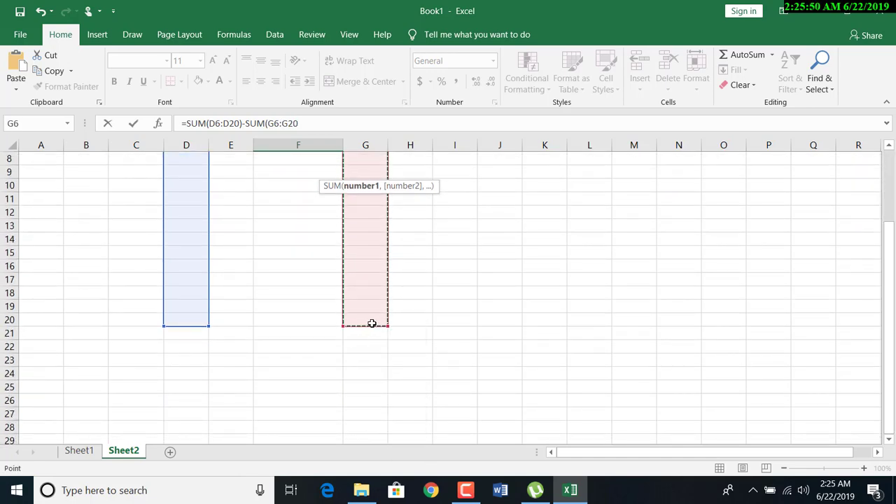
key("Return")
key("Up")
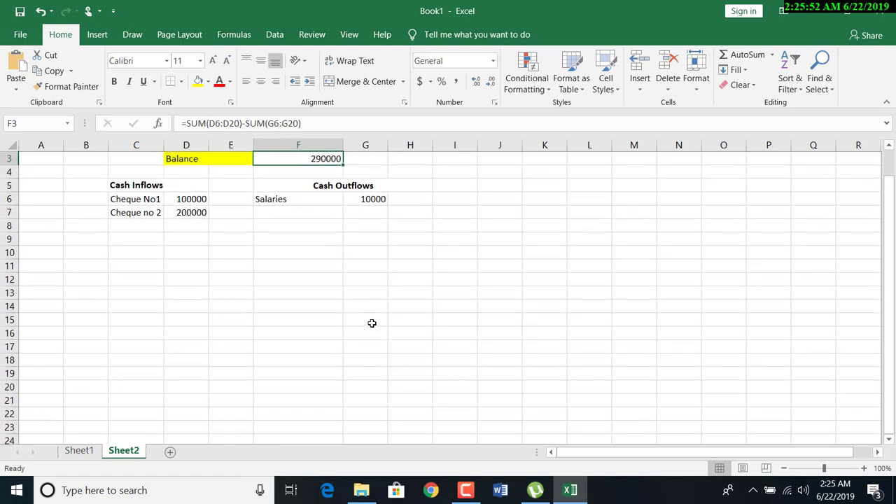
- Check the balance in F3 against the cheque amounts in D6:D7 and the salaries amount in G6
key("Down")
key("Down")
key("Down")
key("Up")
key("Up")
key("Up")
key("Up")
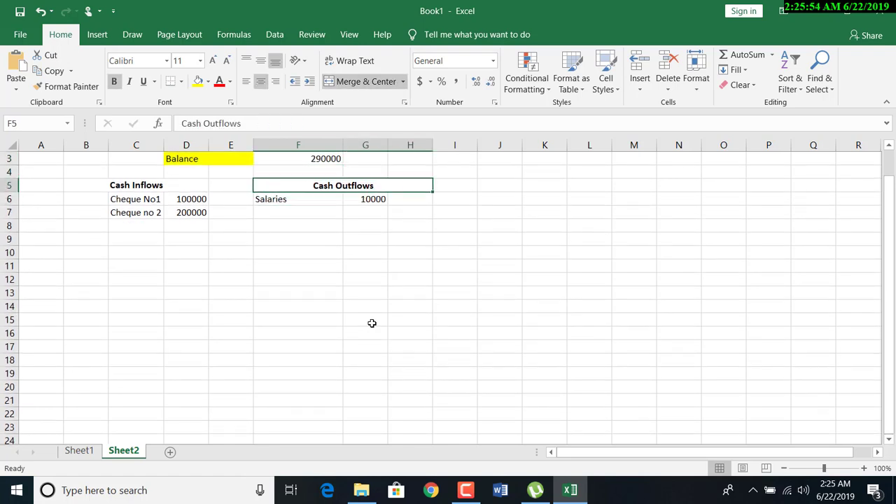
key("Down")
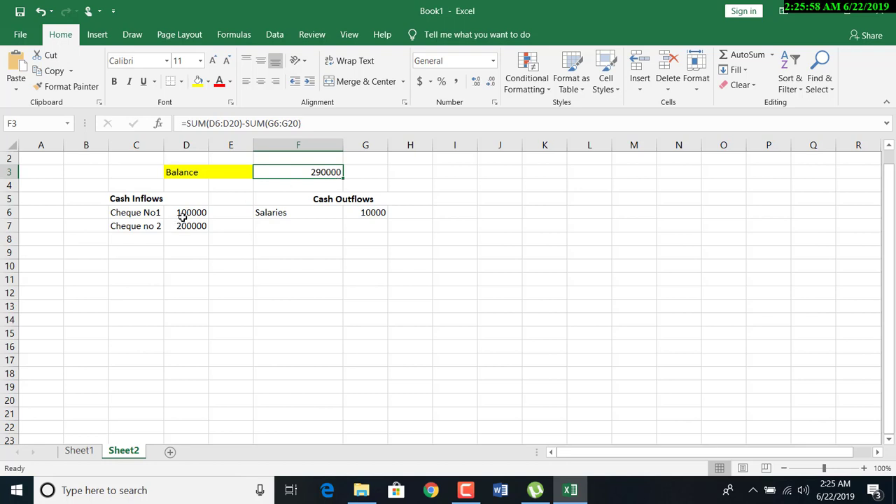
left_click_drag(182, 217, 183, 227)
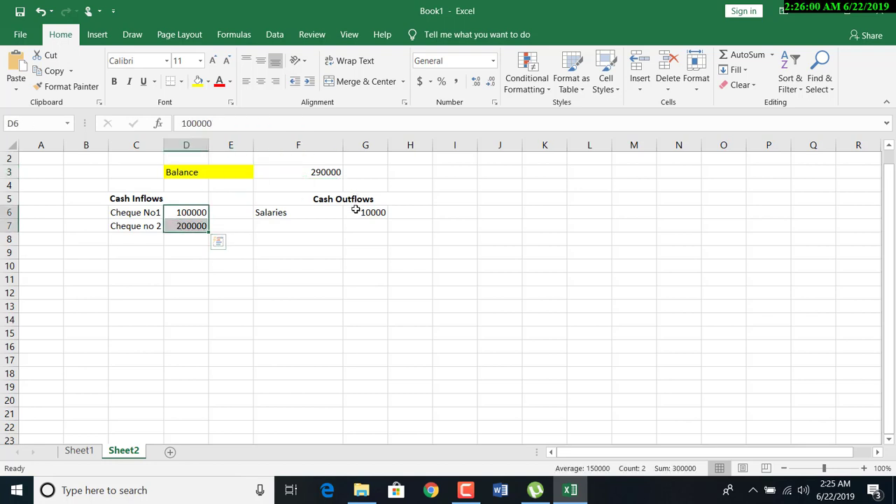
left_click(356, 211)
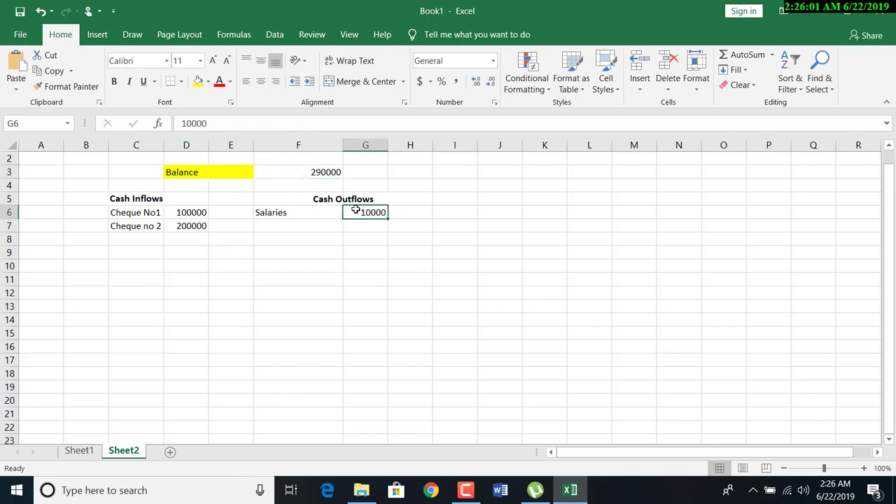
- Add a third cash inflow: enter Cheque No3 in C8 and its amount 500000 in D8
left_click(141, 236)
type("Ch")
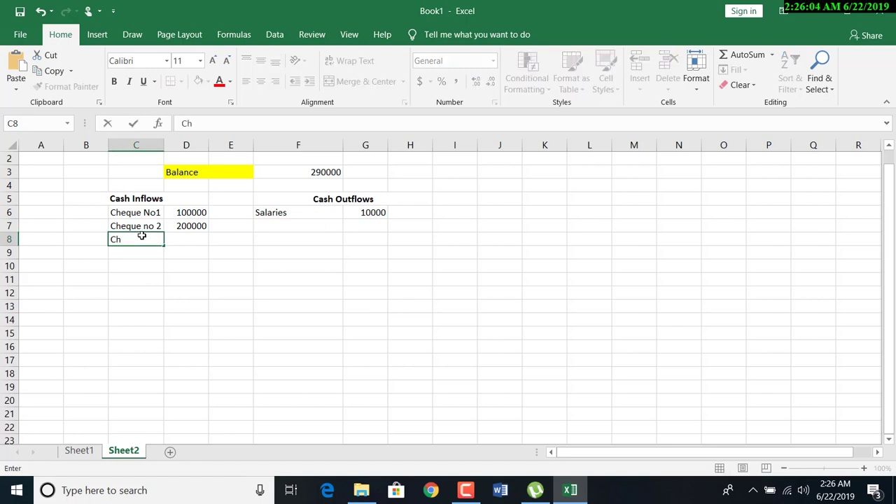
type("eque No3")
key("Tab")
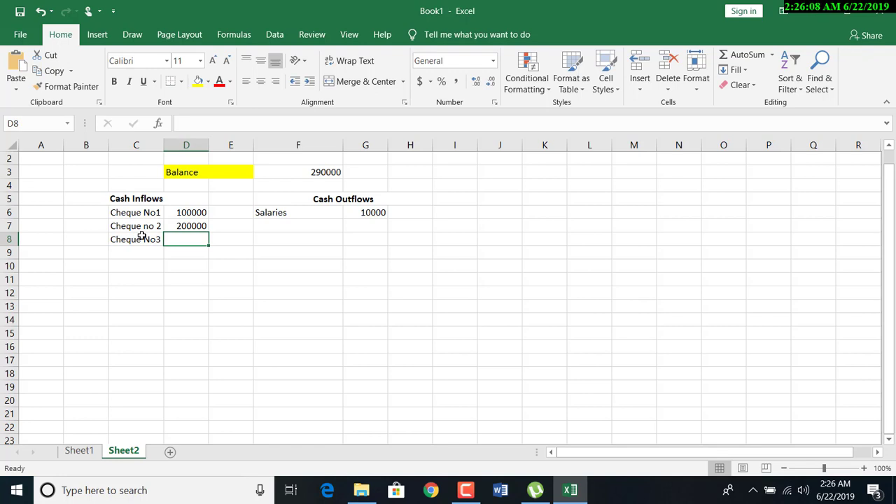
type("500000")
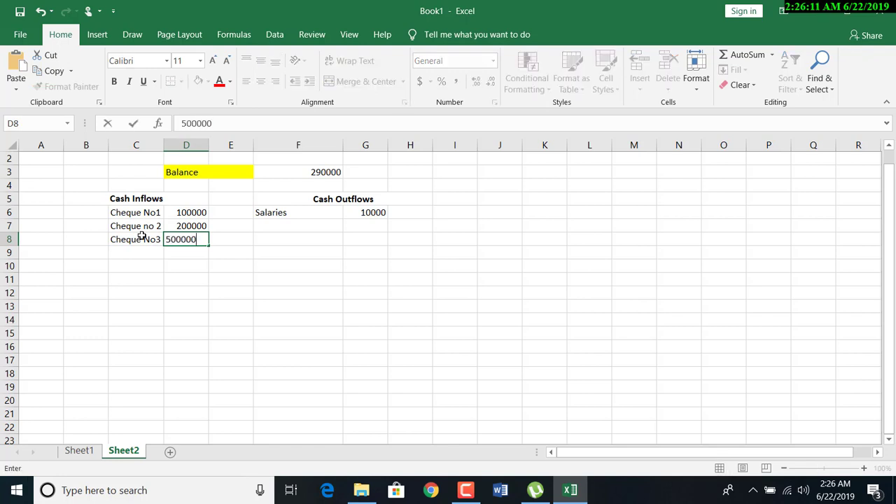
key("Tab")
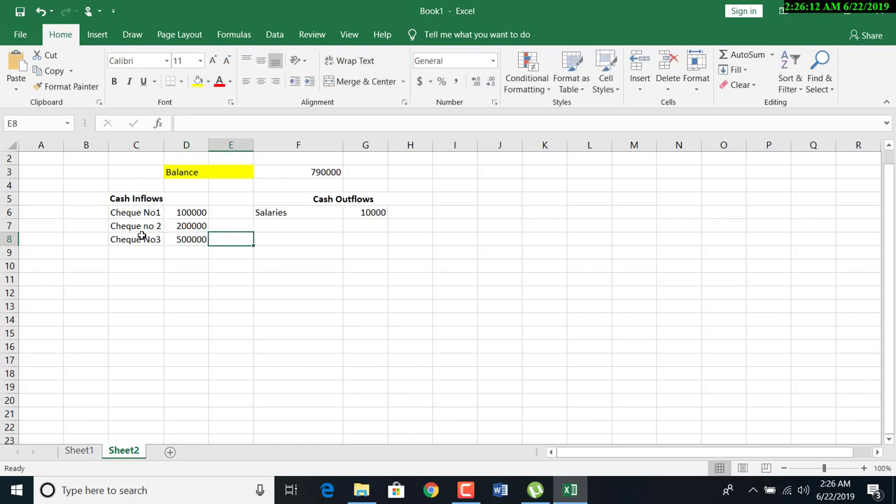
key("ctrl+s")
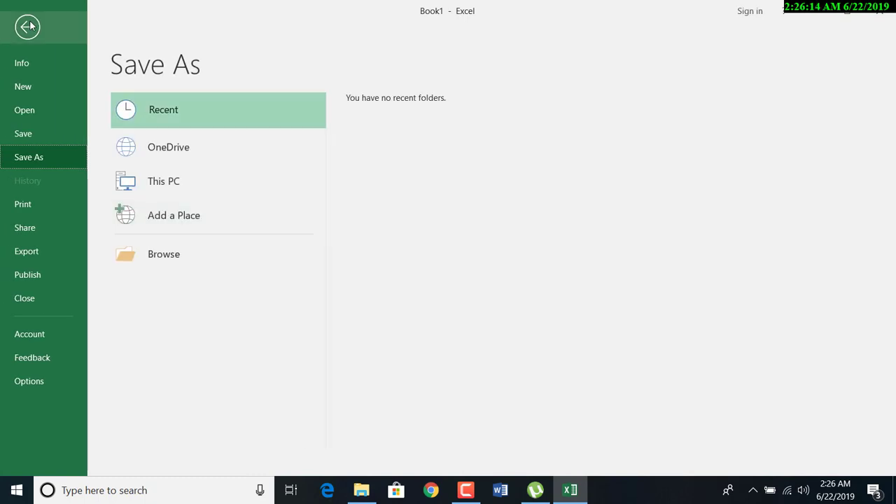
left_click(32, 32)
- Add a second cash outflow: enter Raw Material in F7 and its amount 200000 in G7, and check the balance in F3
left_click(298, 223)
type("R")
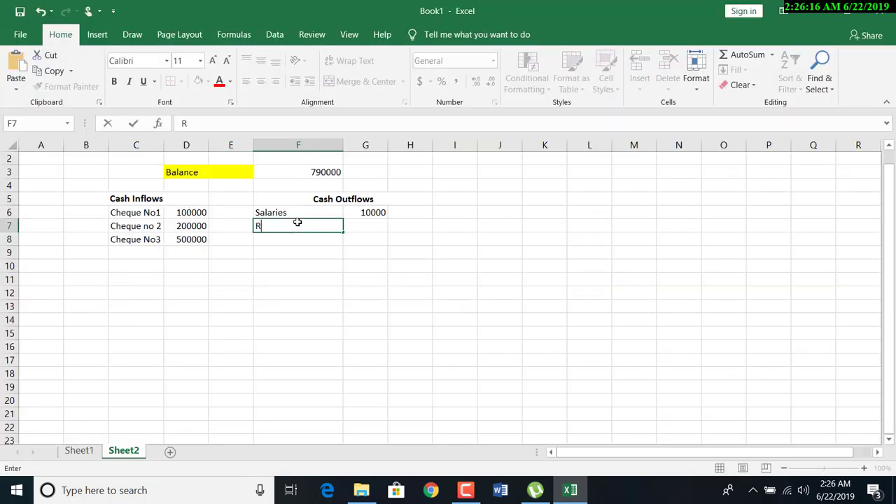
type("aw Material")
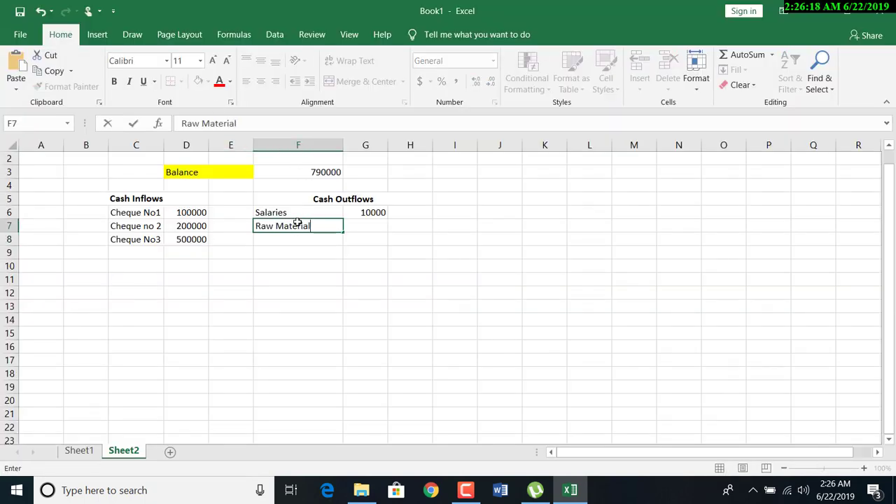
key("Tab")
type("200000")
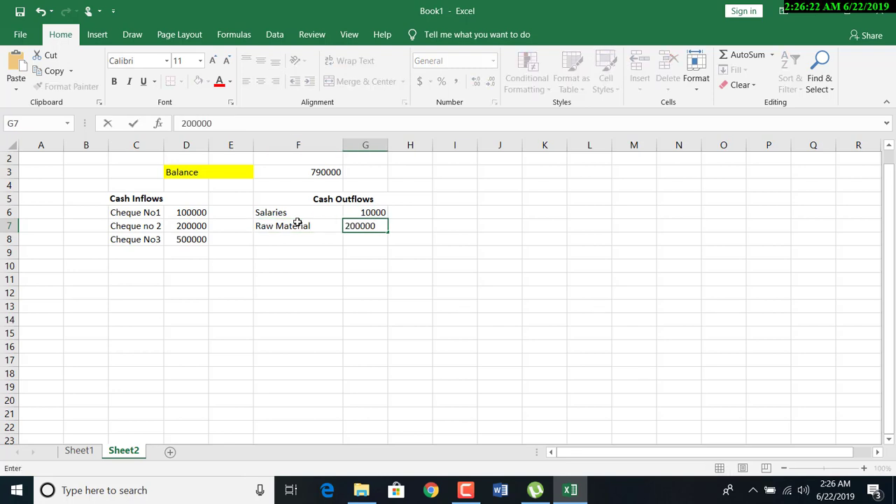
key("Tab")
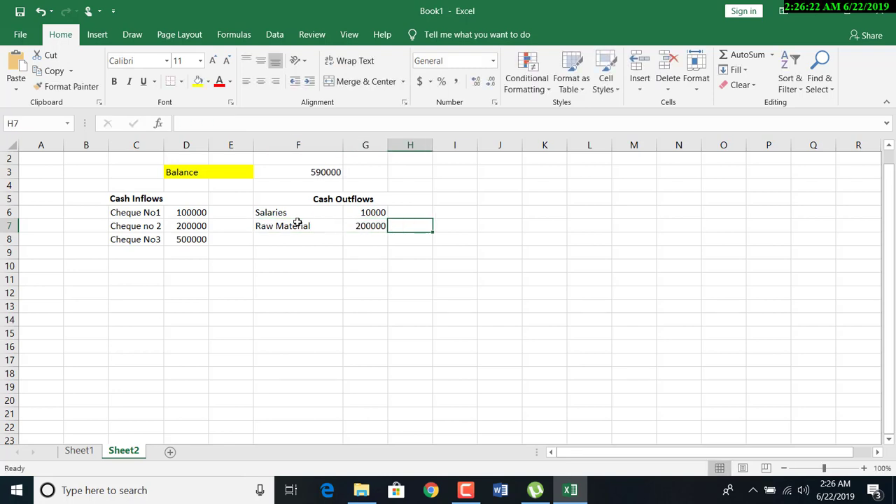
left_click(323, 175)
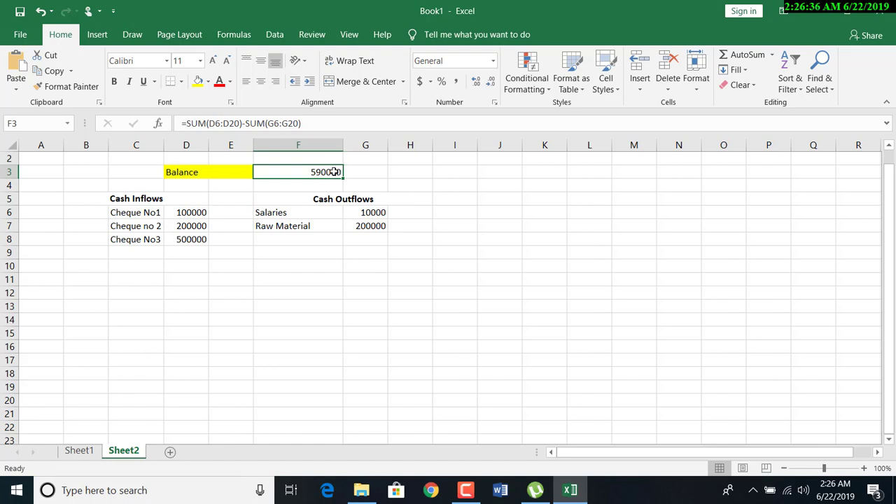
- Try a Raw Material amount of 1000000 in G7 to test the balance in F3, and undo that change
left_click(374, 228)
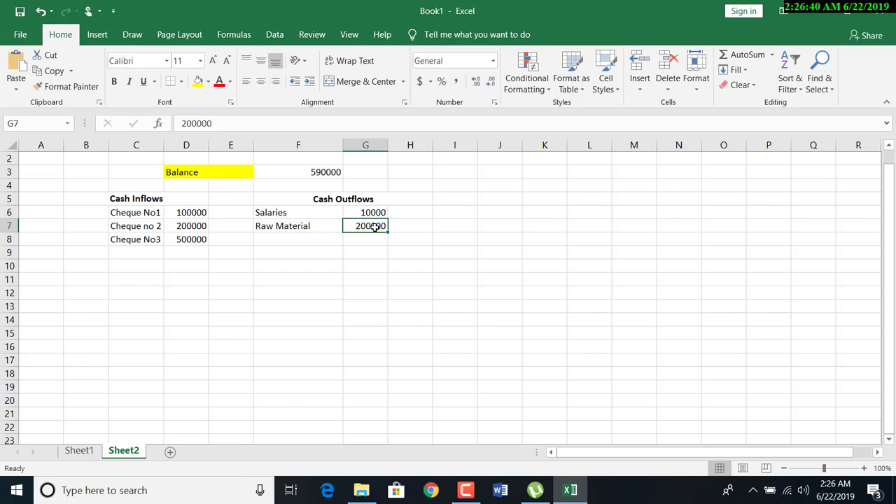
type("1000000")
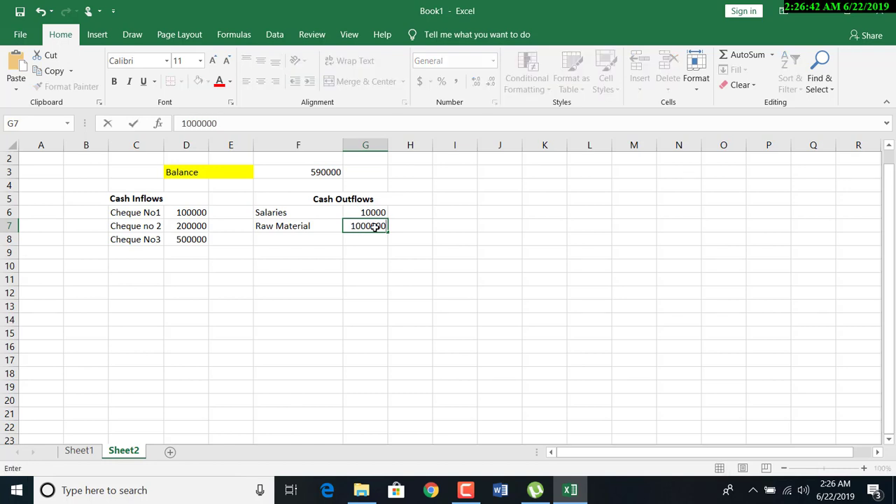
key("Return")
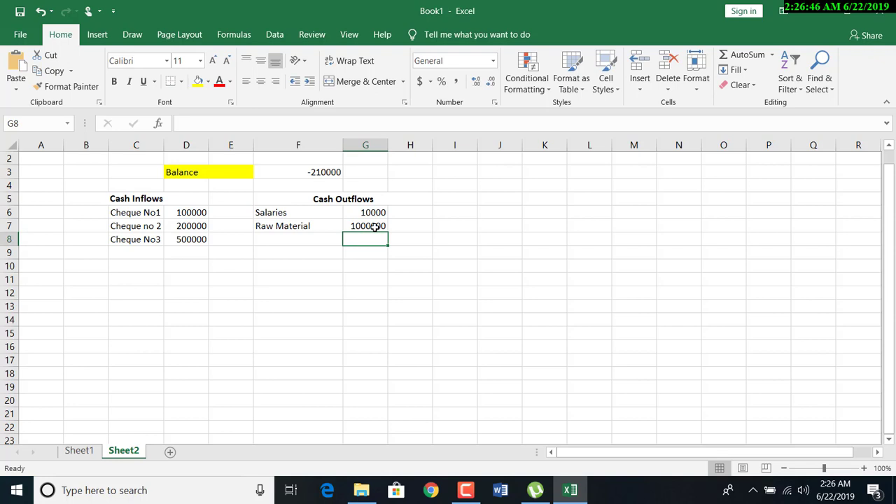
left_click(375, 226)
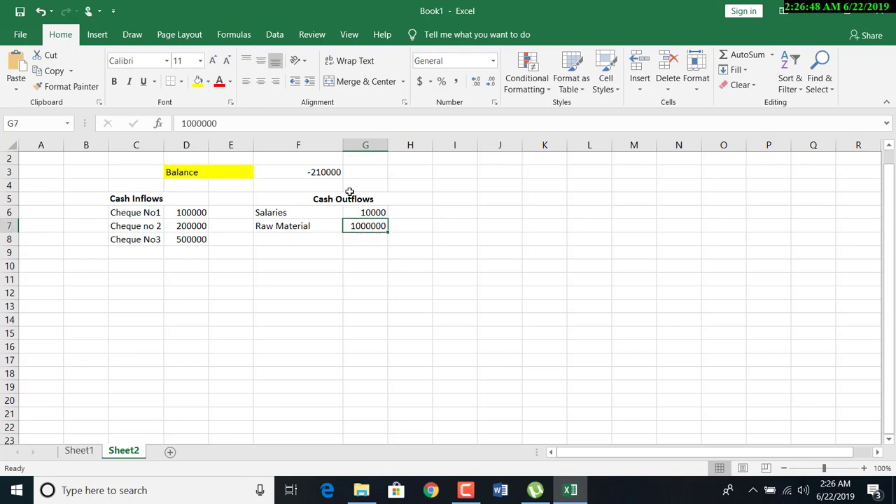
left_click(335, 173)
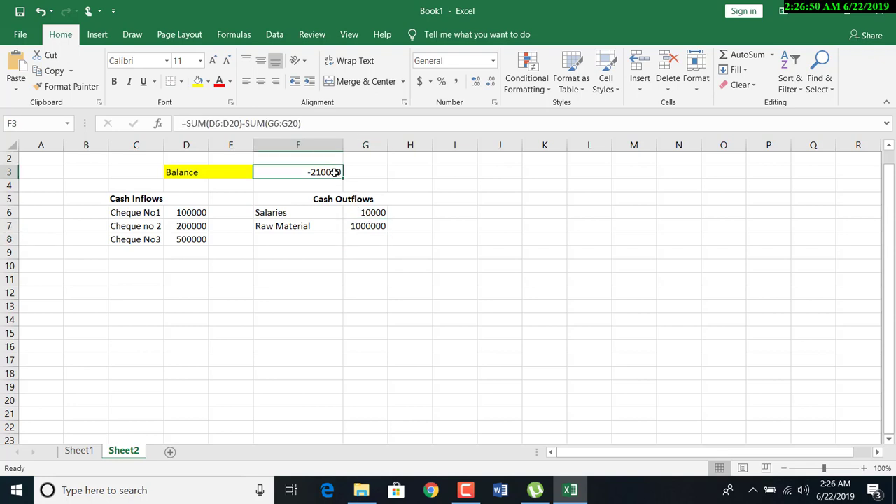
key("ctrl+z")
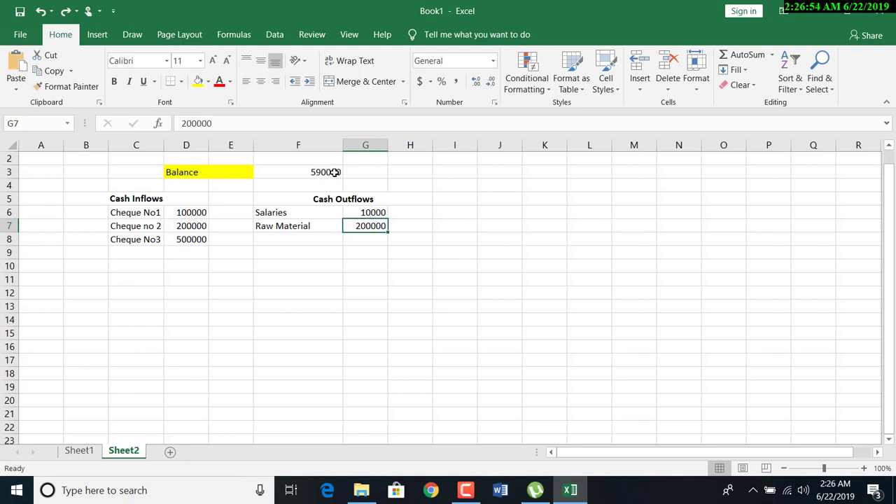
- Start wrapping the balance formula in F3 in an IF function, beginning its logical test with SUM((D6:D20)
left_click(334, 172)
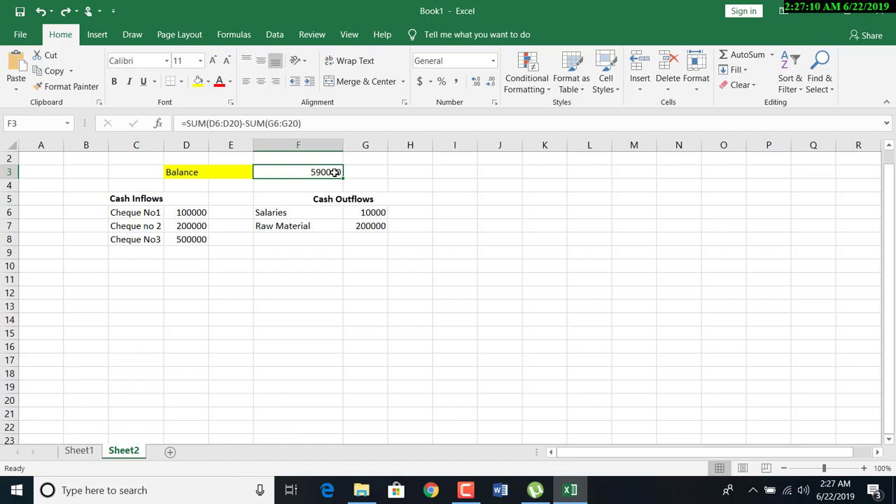
double_click(334, 171)
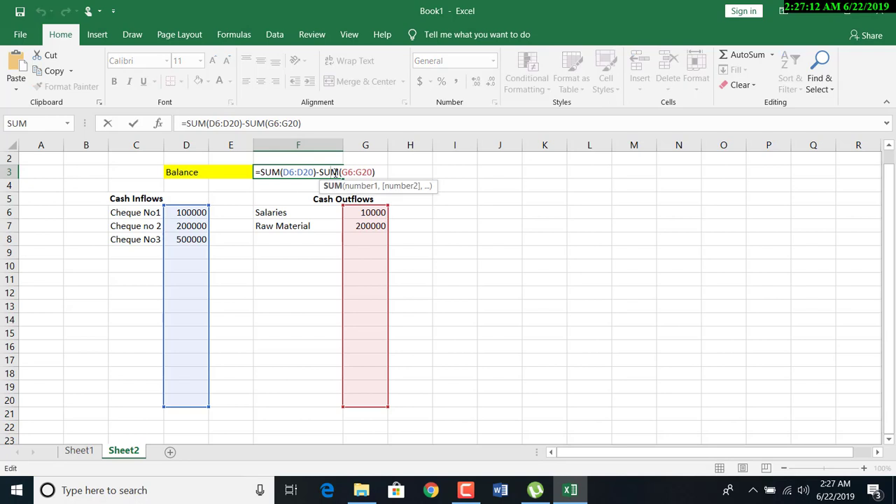
left_click(261, 171)
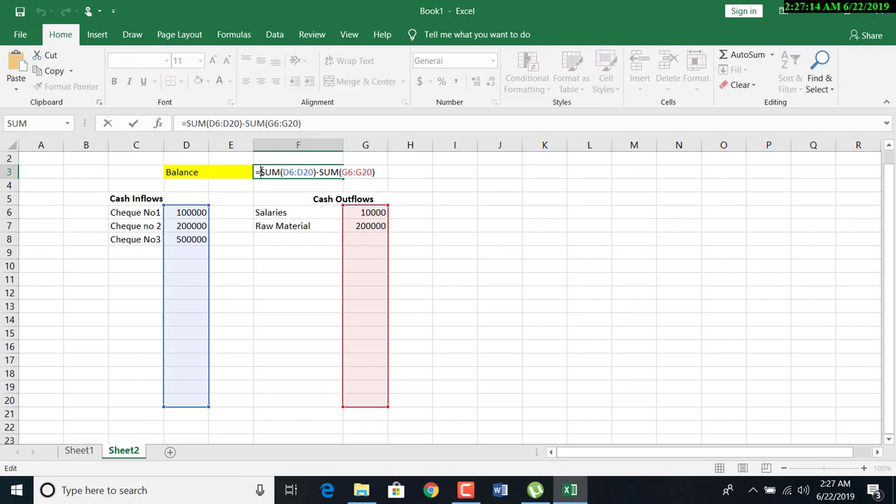
type("IF(")
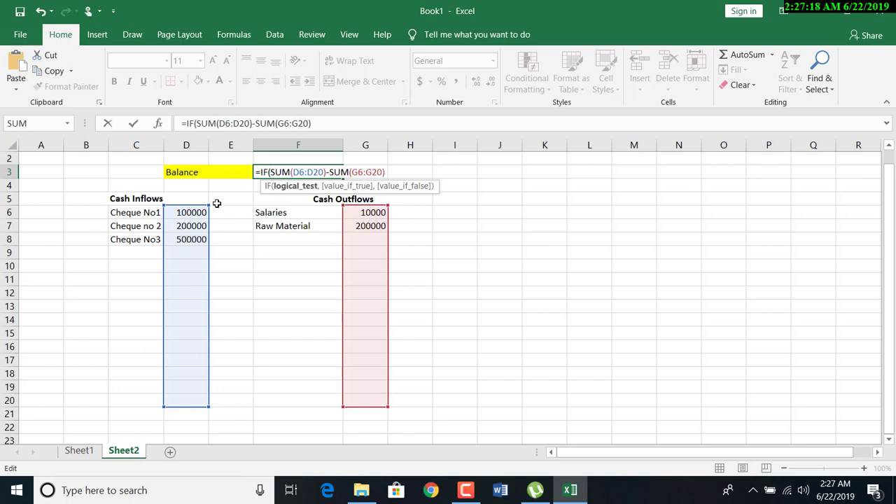
type("SMALL(")
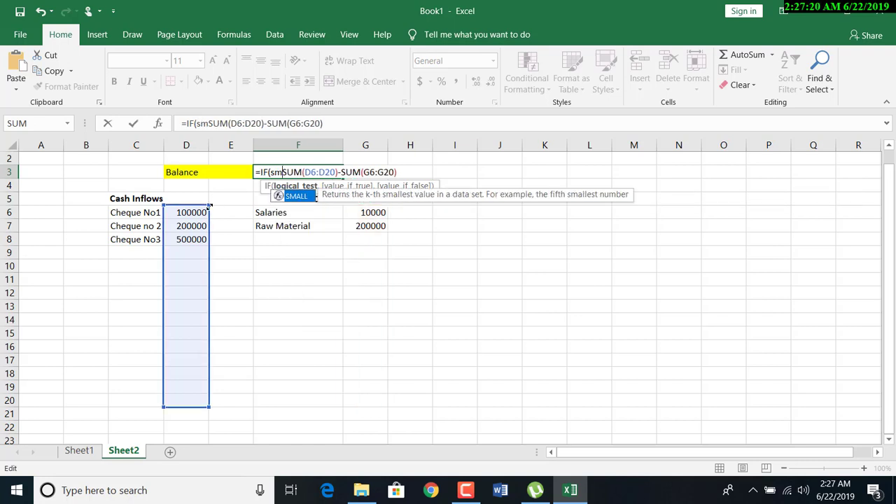
key("BackSpace")
key("BackSpace")
key("BackSpace")
key("BackSpace")
key("BackSpace")
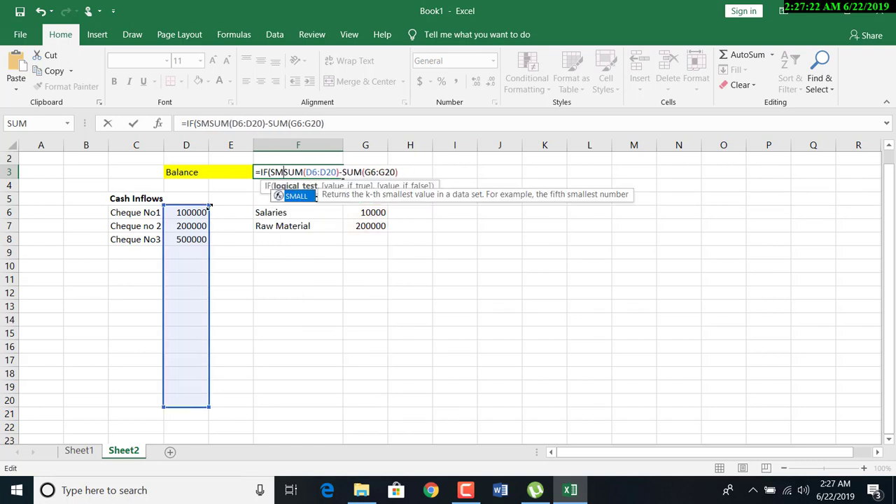
type("um((")
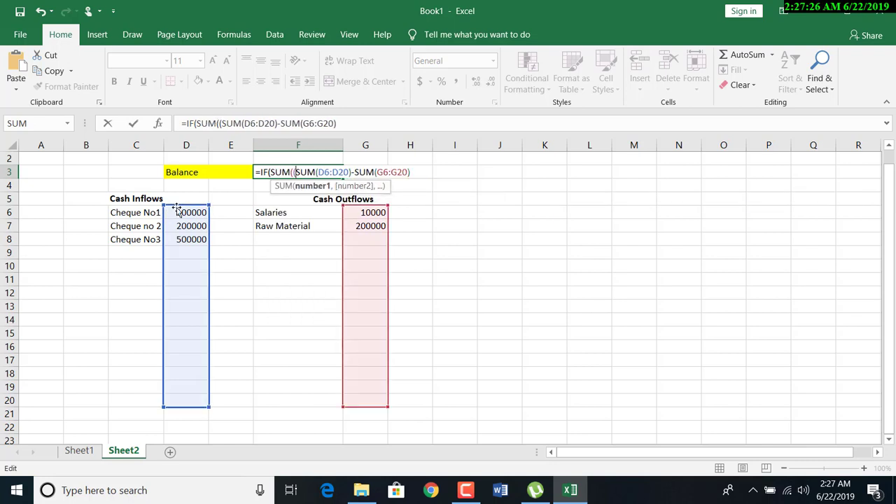
left_click(179, 211)
left_click_drag(179, 211, 173, 399)
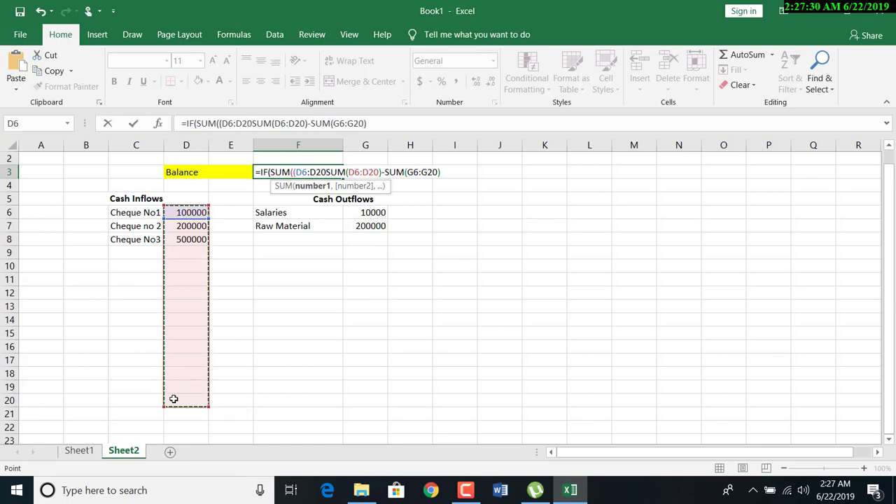
type(")")
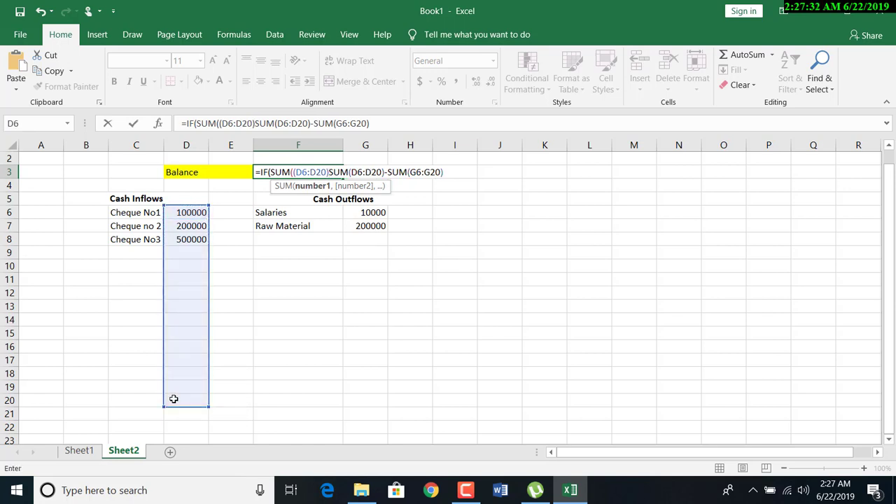
- Complete the IF logical test with >=SUM(G6:G20)), keeping the existing inflows-minus-outflows subtraction as the value if true
type(">=")
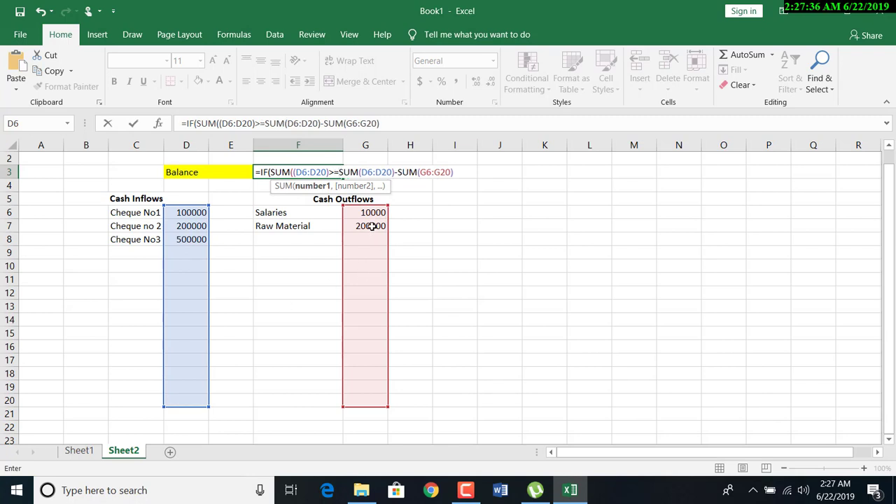
left_click_drag(378, 212, 372, 360)
key("BackSpace")
key("BackSpace")
key("BackSpace")
key("BackSpace")
key("BackSpace")
key("BackSpace")
type("sum(")
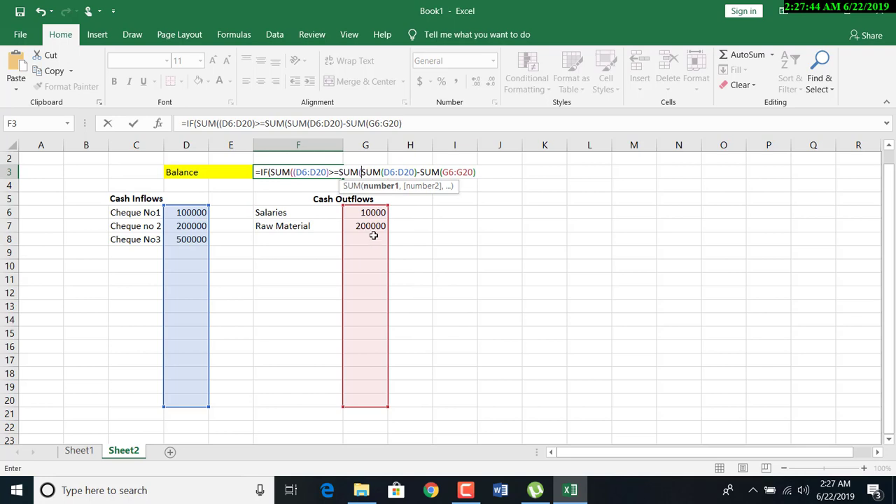
left_click_drag(376, 212, 370, 400)
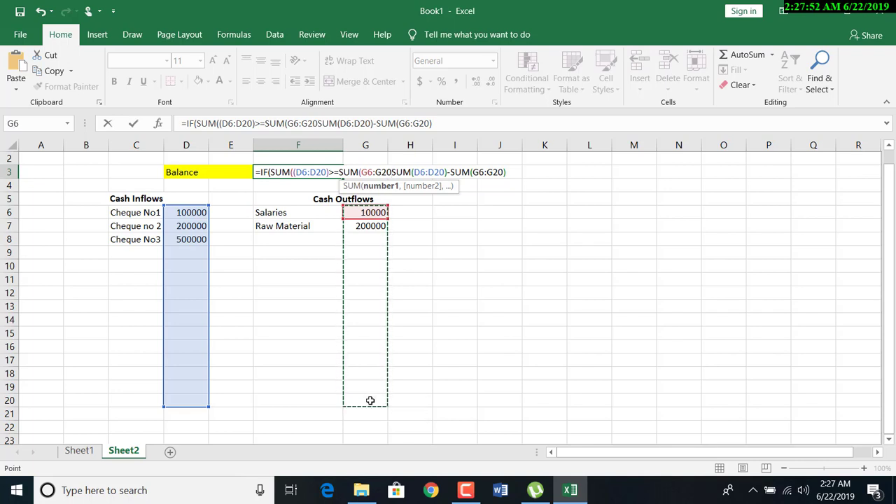
type(")")
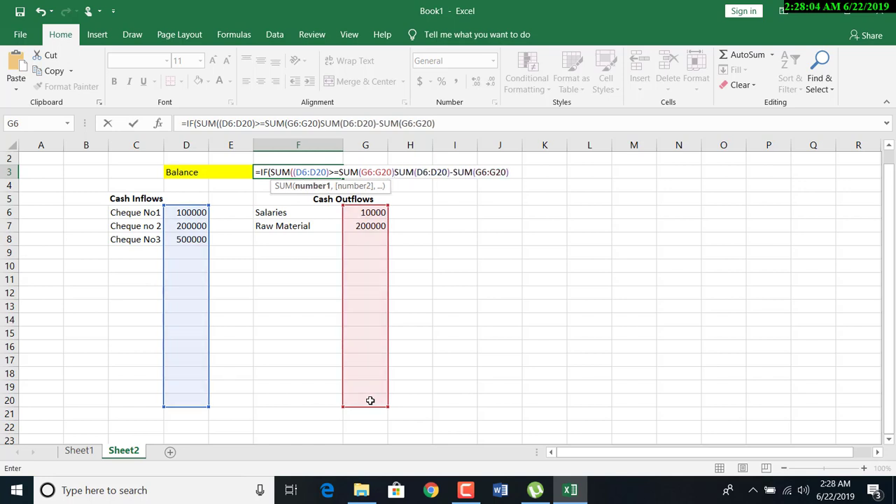
type("),")
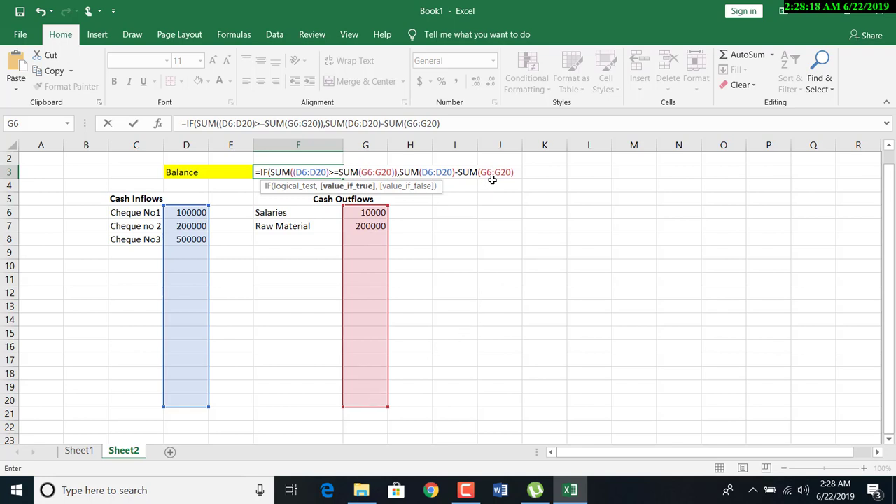
- Add SUM(D6:D20)-SUM(G6:G20) as the value if false of the IF formula in F3
left_click(516, 173)
type(",")
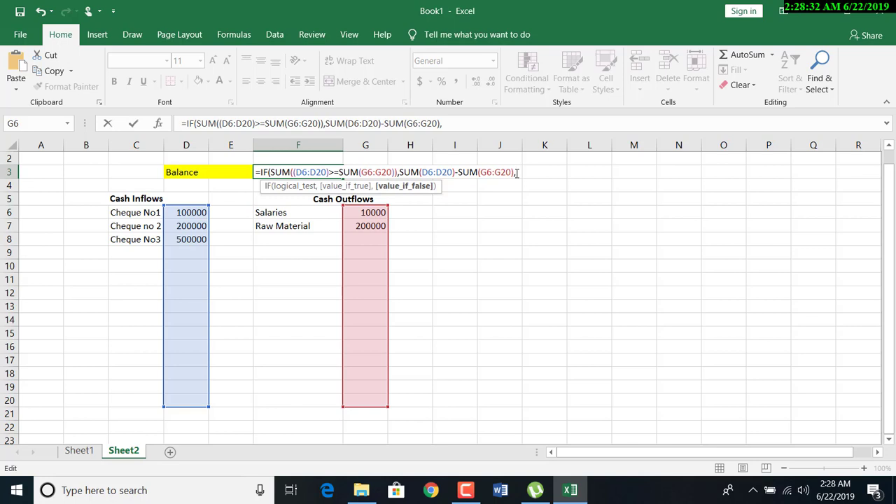
type("sum")
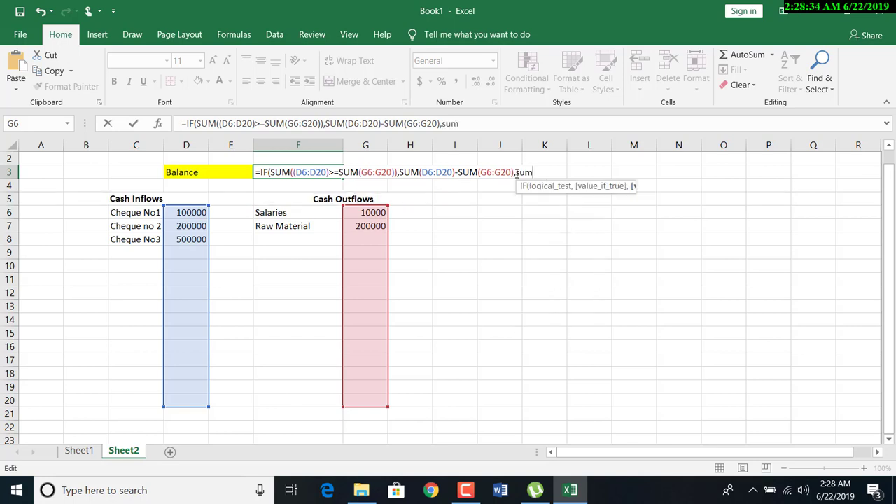
key("Tab")
left_click_drag(194, 212, 193, 402)
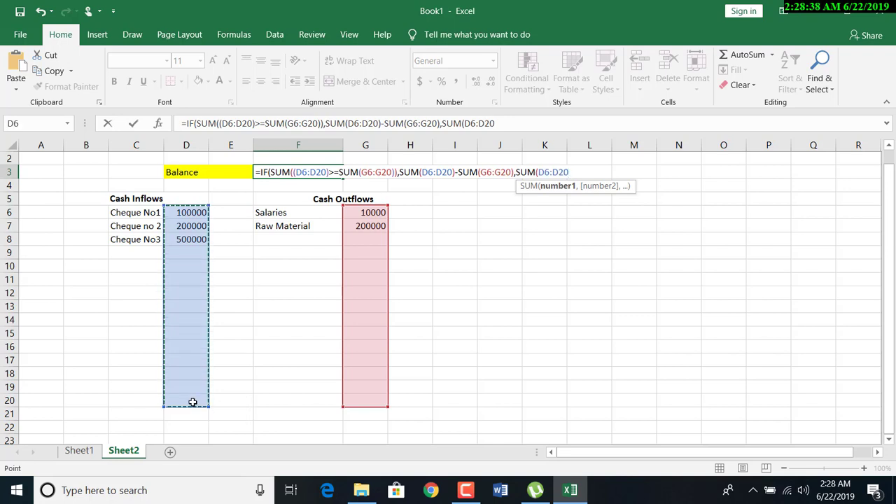
type(")-sum")
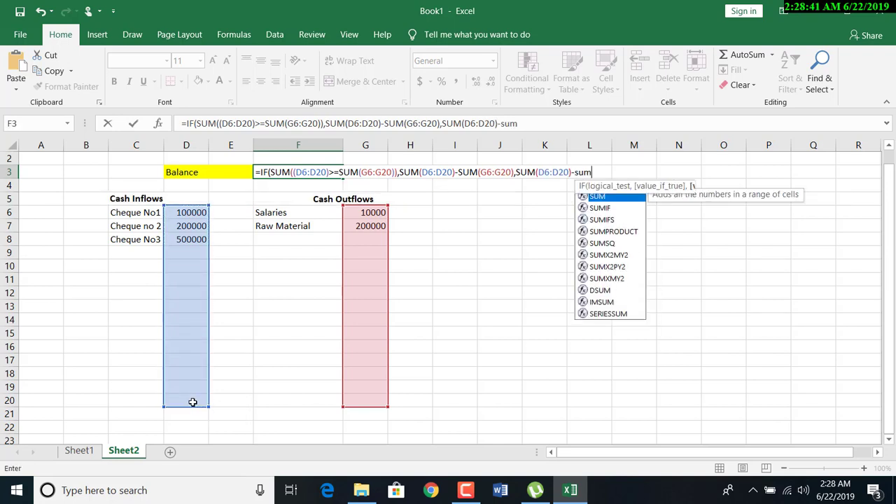
key("Tab")
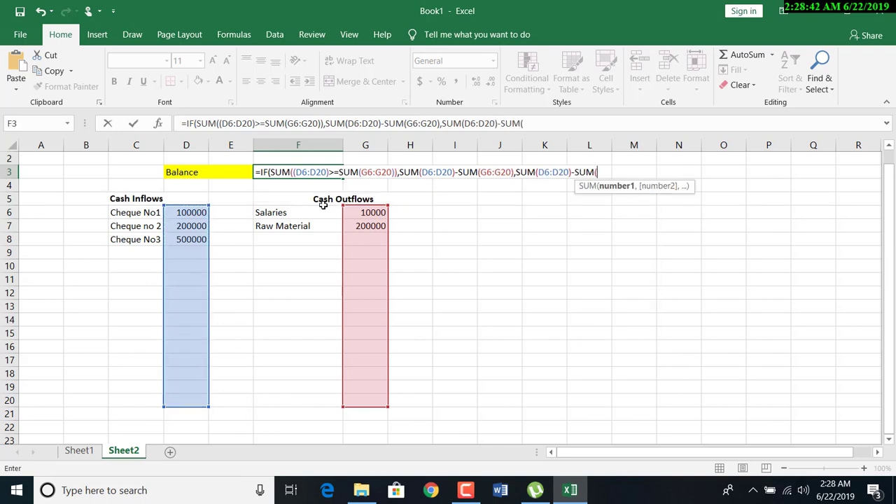
left_click(360, 213)
left_click_drag(359, 212, 364, 395)
type(")")
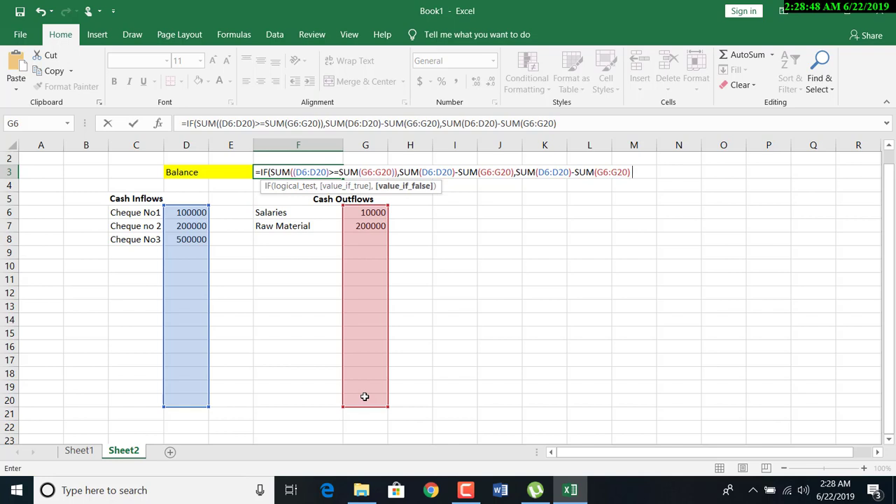
- Append & "Over-expensed" to the value if false, close the IF function and enter the formula in F3
type(" &\"")
key("BackSpace")
type("\"Over-ex")
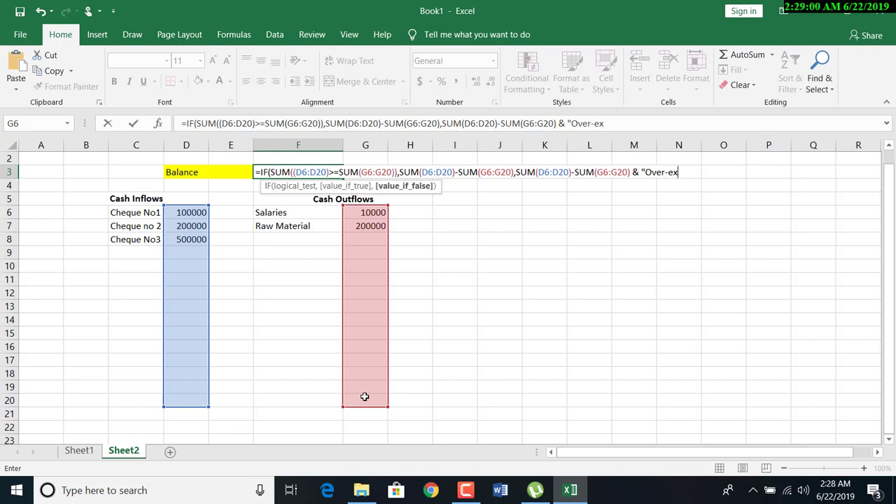
type("pensed \")")
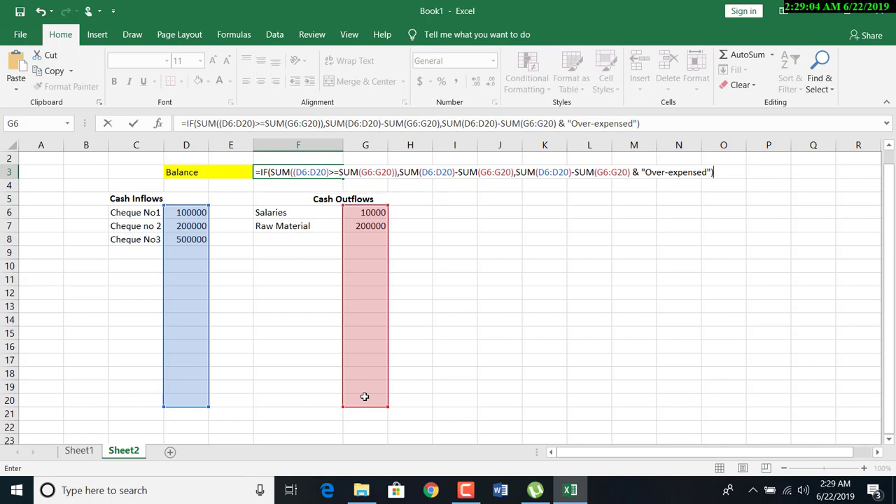
key("Return")
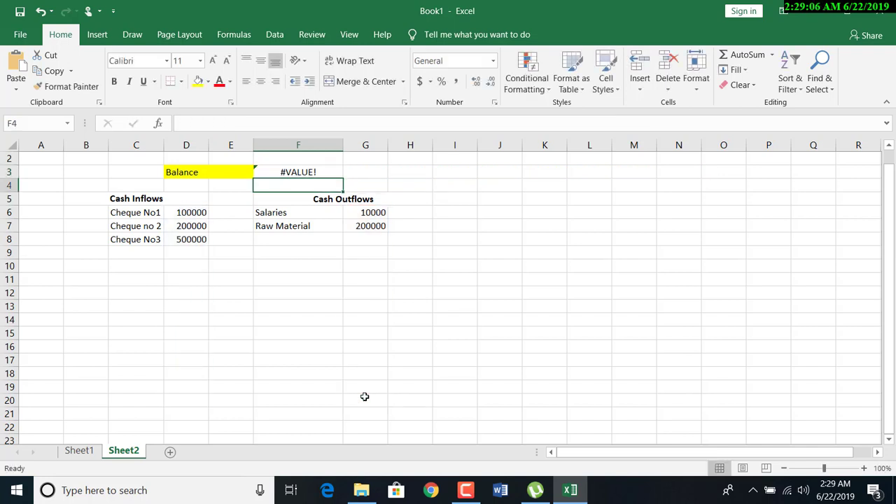
- Remove the extra opening and closing parentheses from the IF logical test in F3, leaving SUM(D6:D20)>=SUM(G6:G20)
double_click(328, 173)
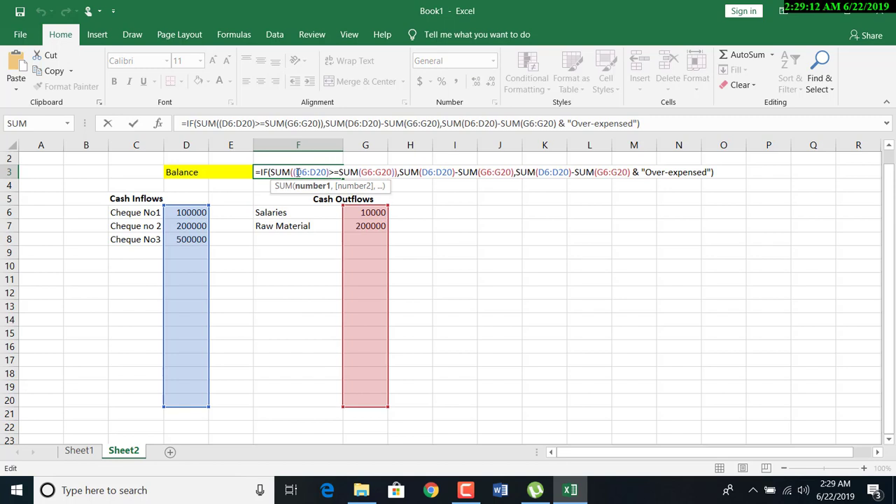
left_click(291, 171)
key("BackSpace")
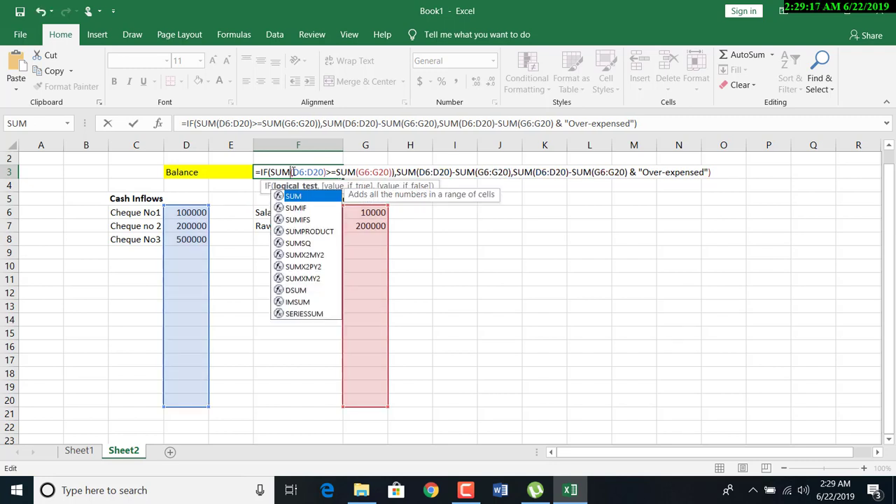
left_click(394, 172)
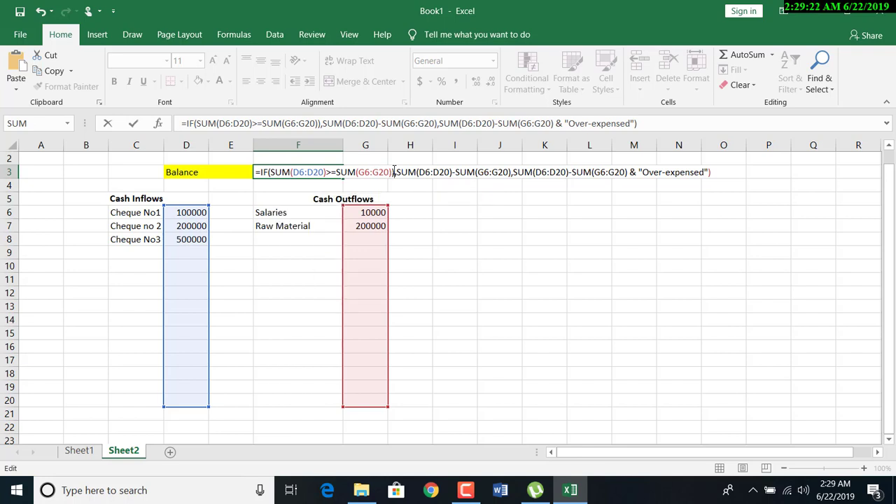
key("BackSpace")
key("Return")
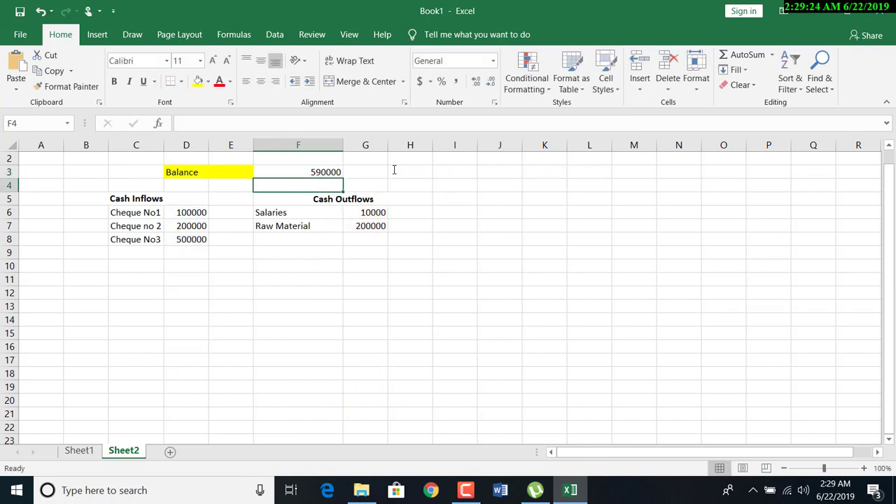
left_click(338, 173)
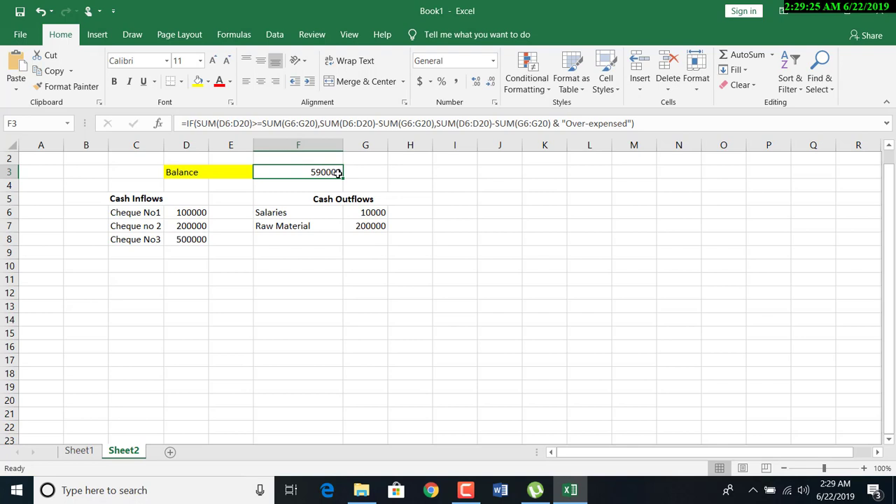
- Add a Consultant entry of 500000 to the cash outflows in row 8
left_click(141, 254)
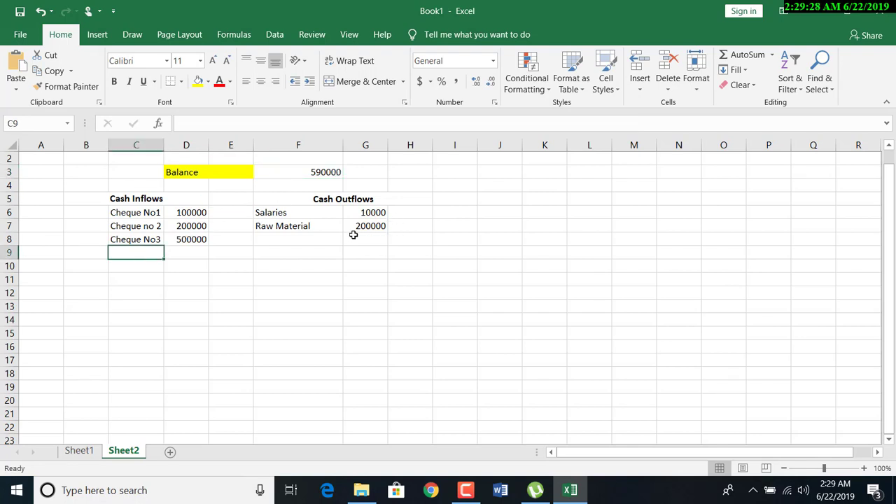
left_click(318, 237)
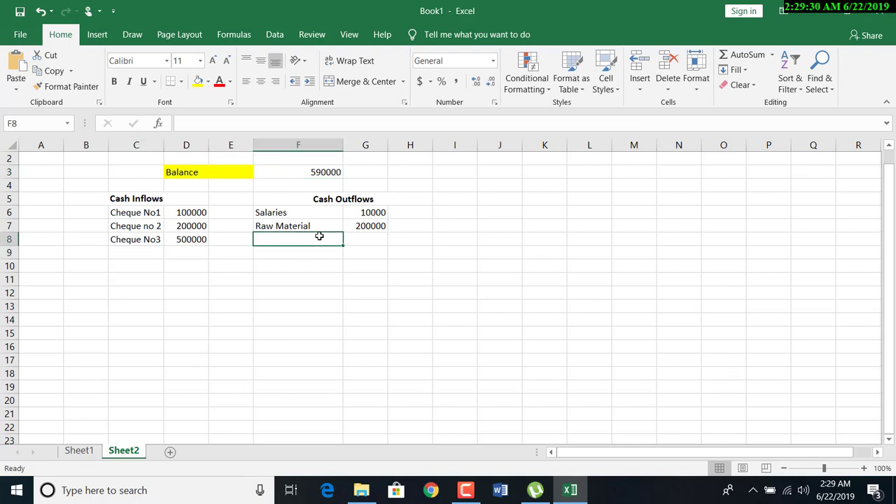
type("Consulta")
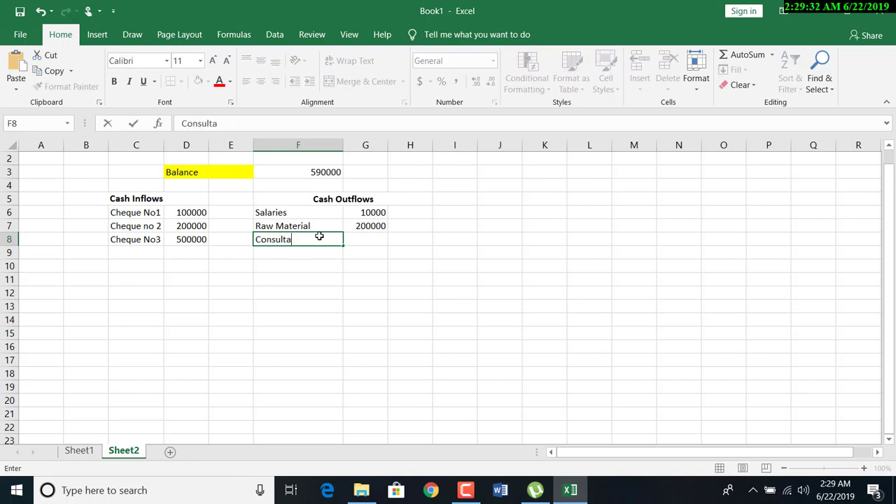
type("nt")
key("Tab")
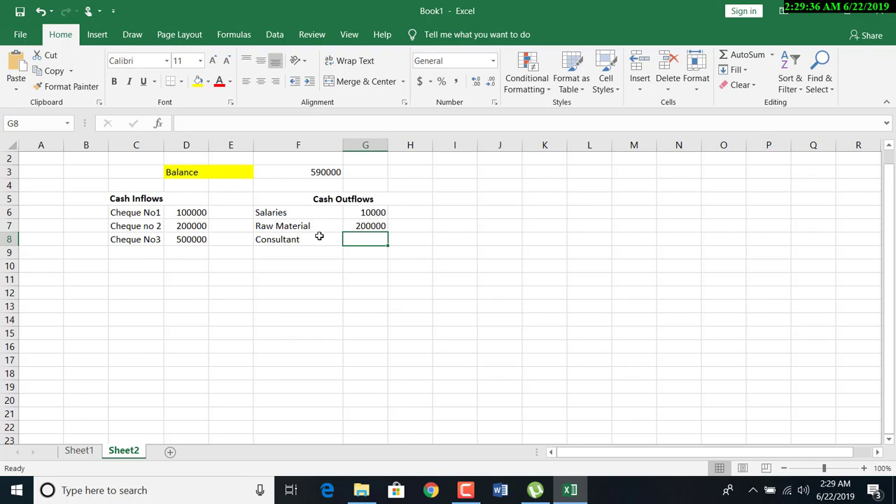
type("50000")
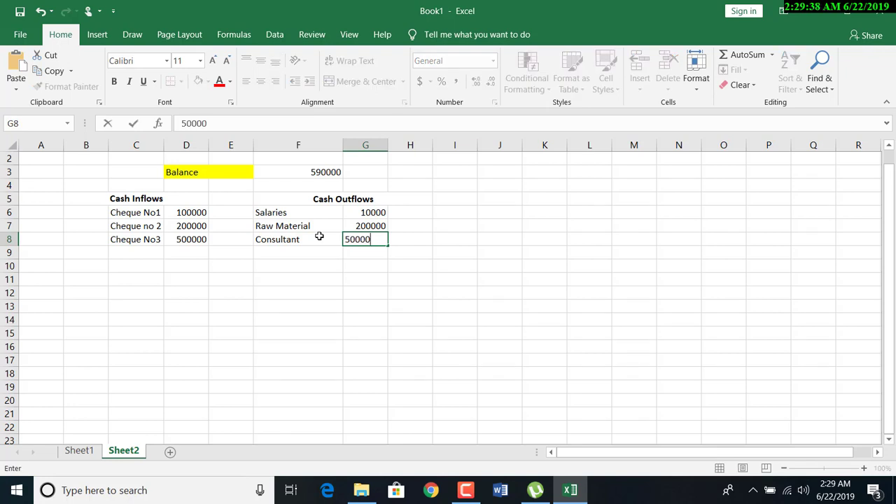
type("0")
key("Return")
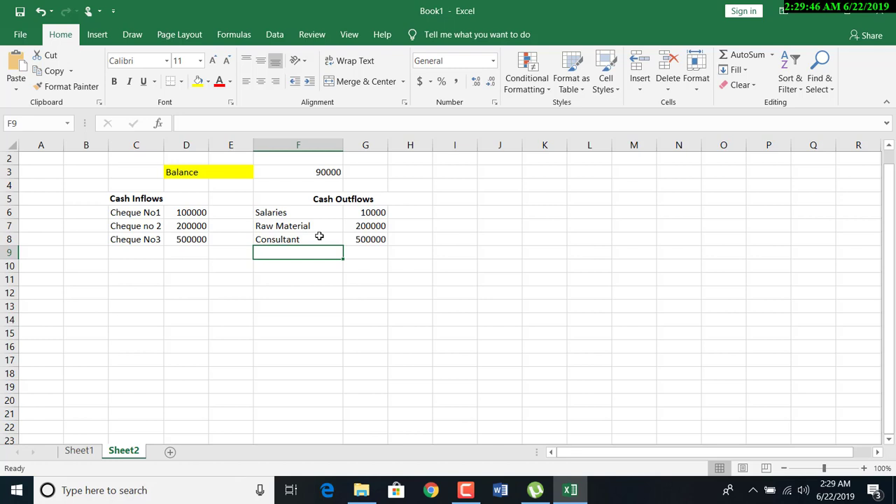
- Add an outflow labelled Exper Opinion with an amount of 200000 in row 9
type("Exper")
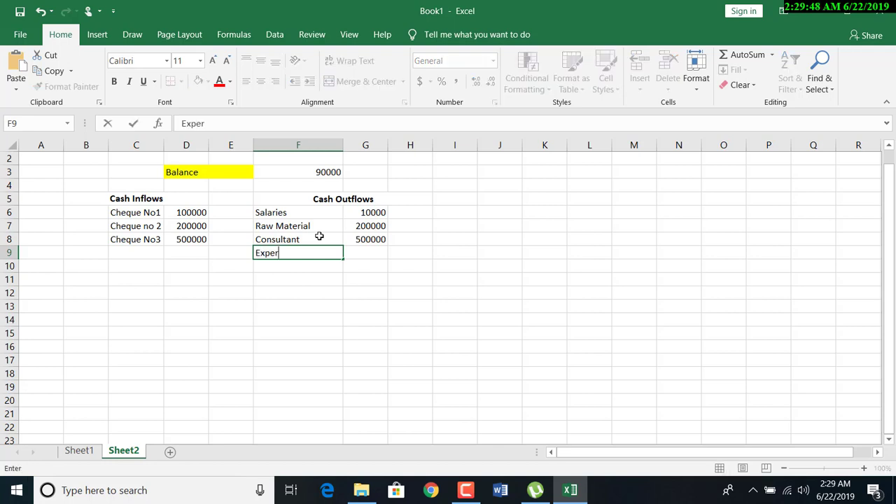
type(" Opinion")
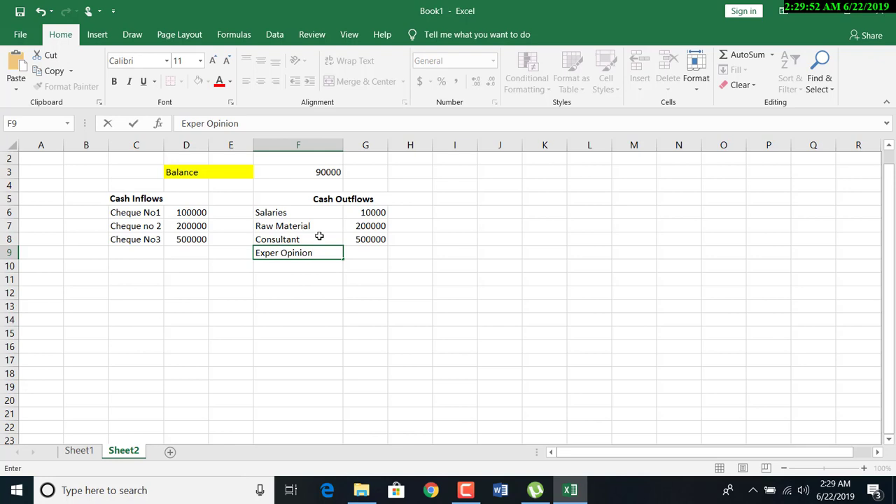
key("Tab")
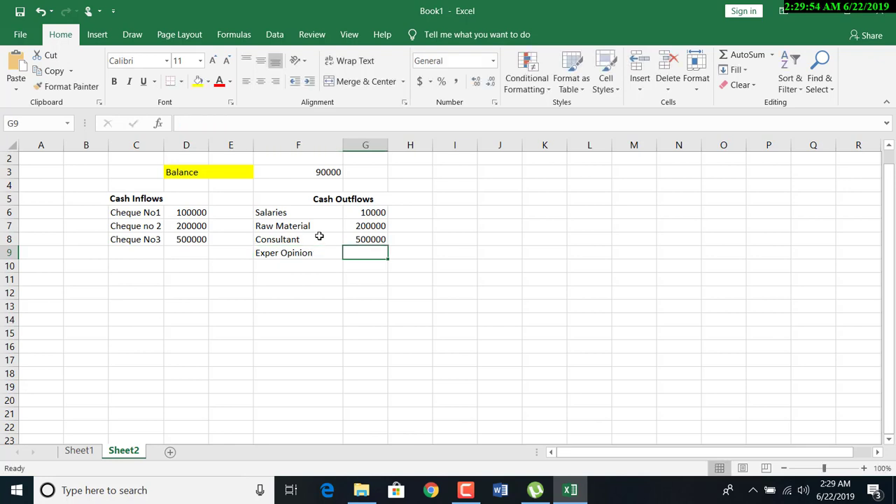
type("20000")
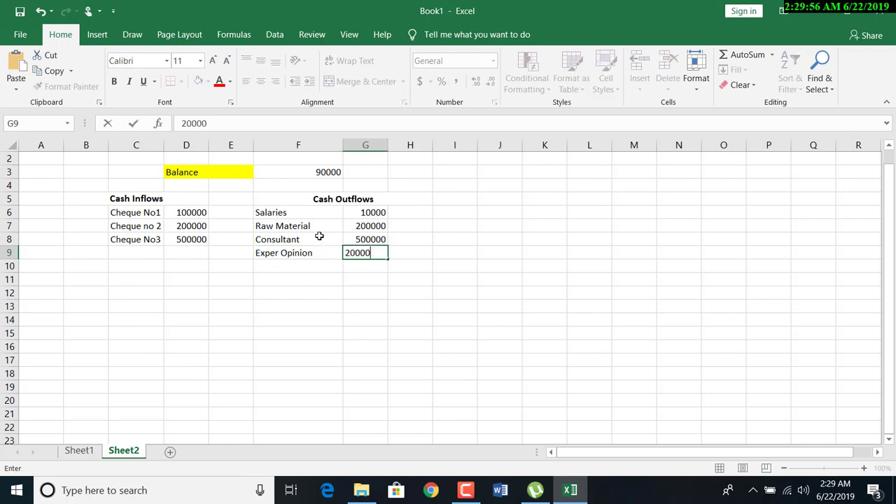
type("0")
key("Return")
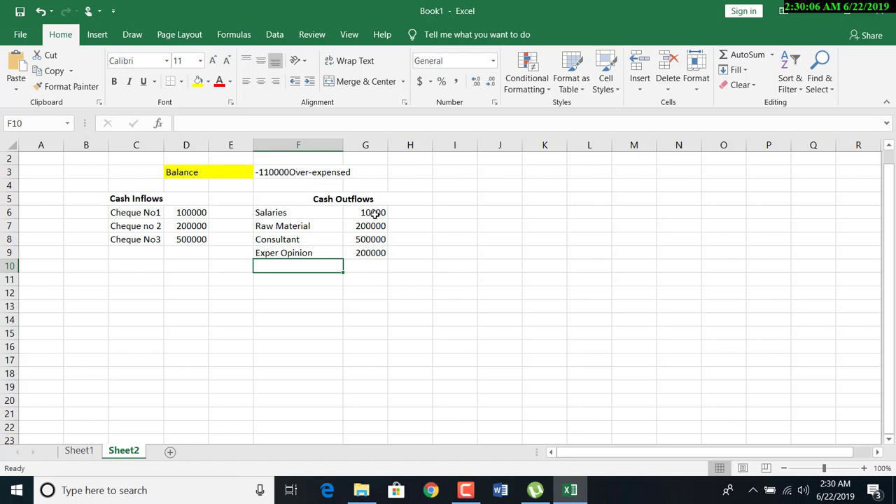
- Insert a space before Over-expensed in the F3 formula's text and autofit column F to its contents
double_click(302, 171)
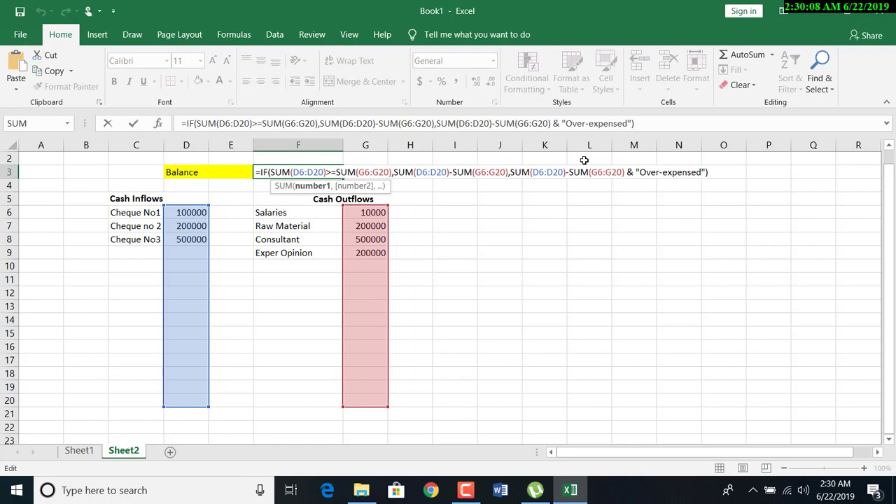
left_click(639, 171)
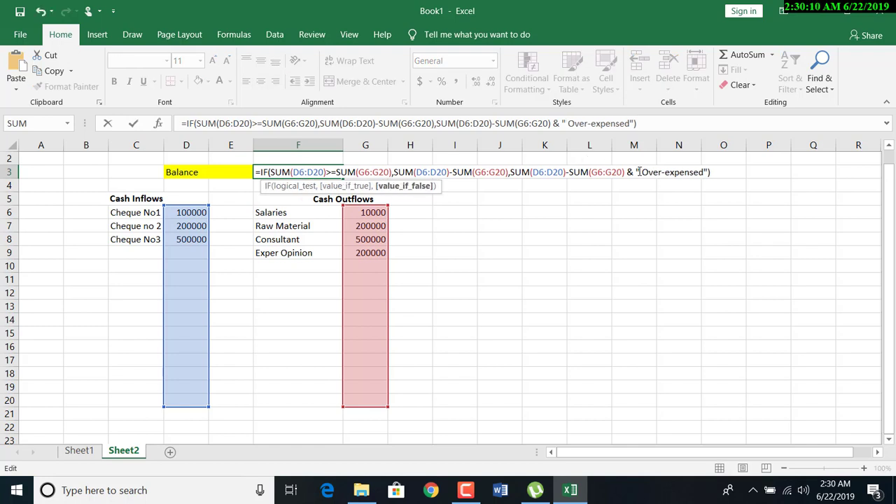
key("Return")
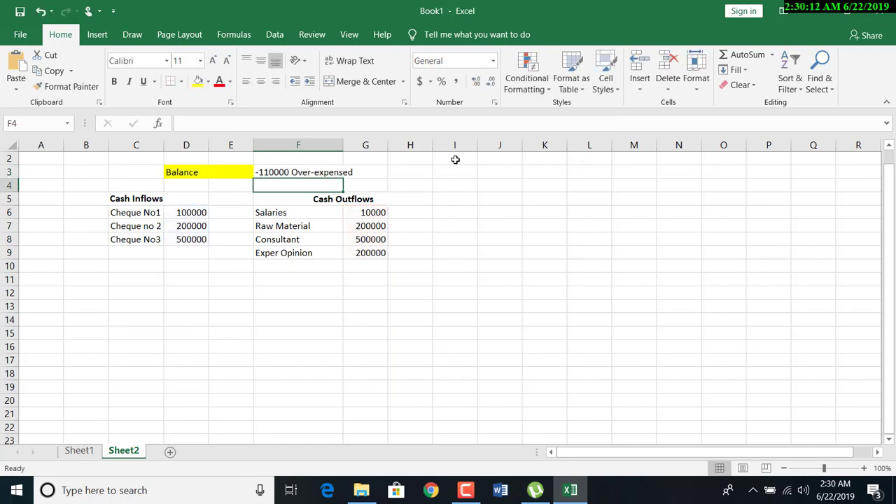
left_click(306, 172)
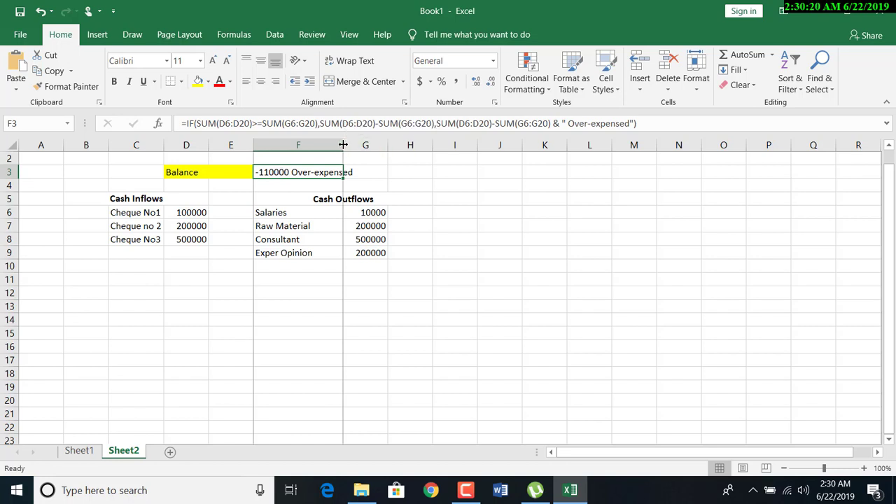
double_click(343, 144)
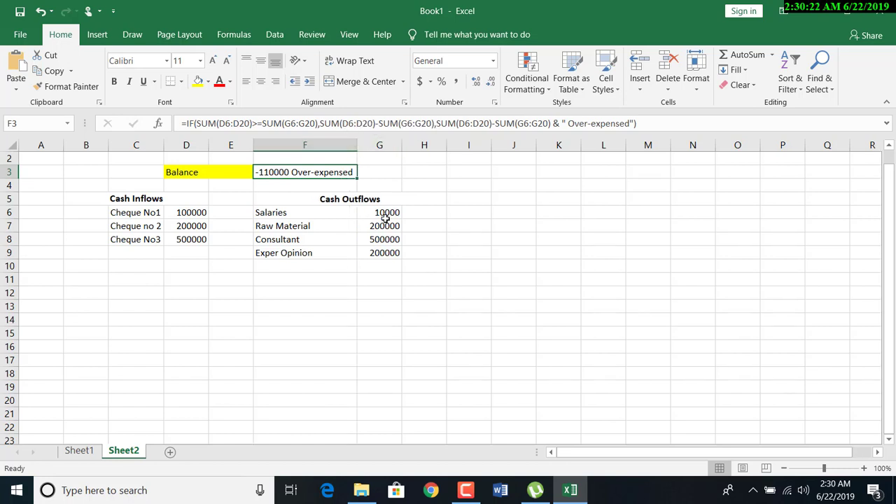
- Reverse the subtraction in F3's value if false to SUM(G6:G20)-SUM(D6:D20), keeping the Over-expensed text
double_click(333, 174)
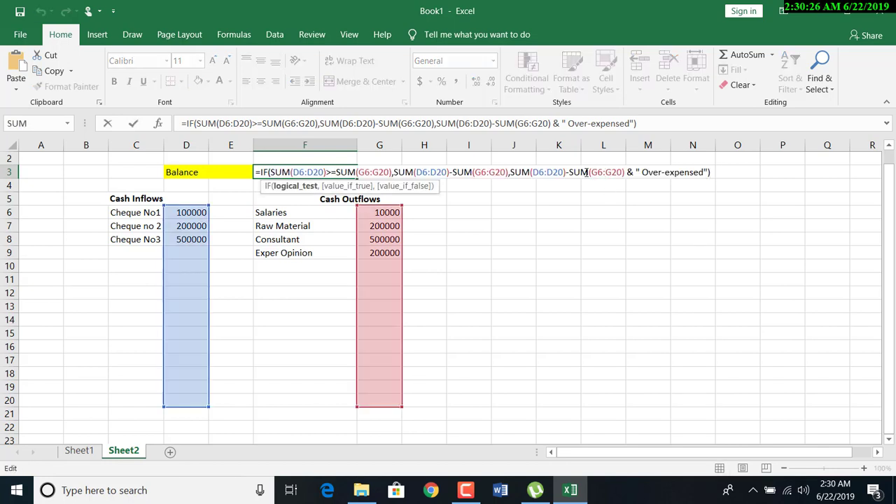
left_click_drag(570, 171, 625, 168)
key("ctrl+c")
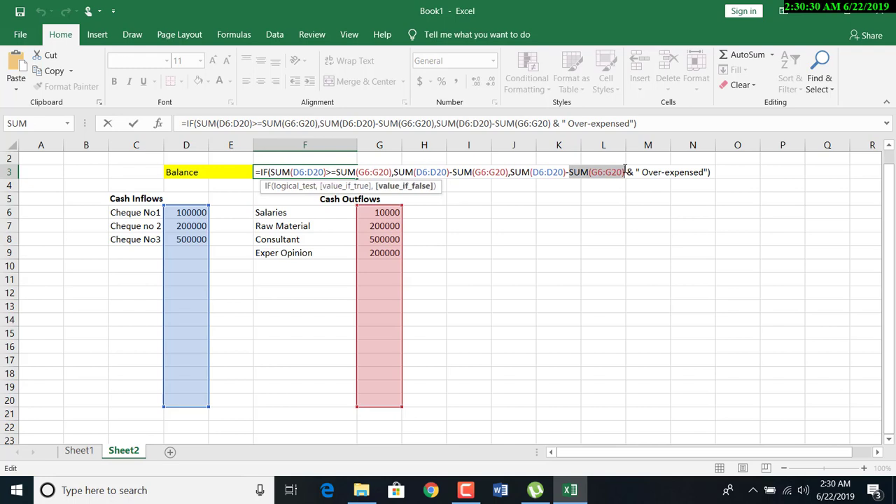
key("Delete")
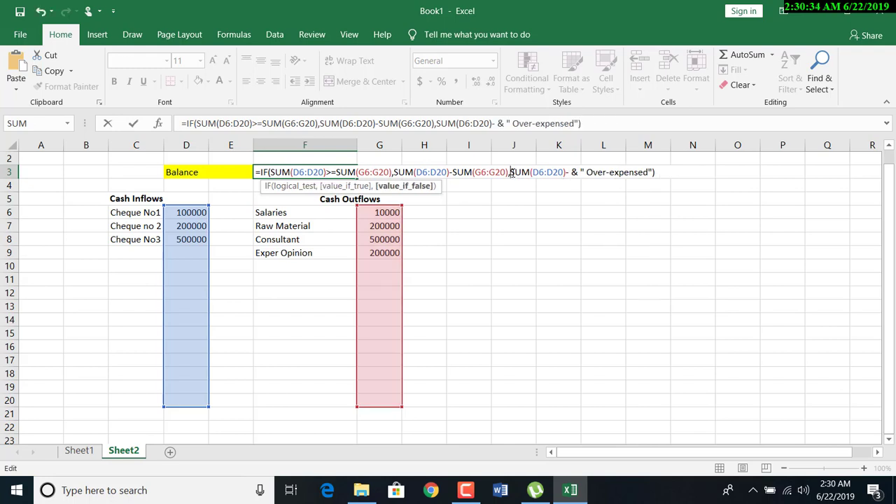
left_click(569, 171)
key("BackSpace")
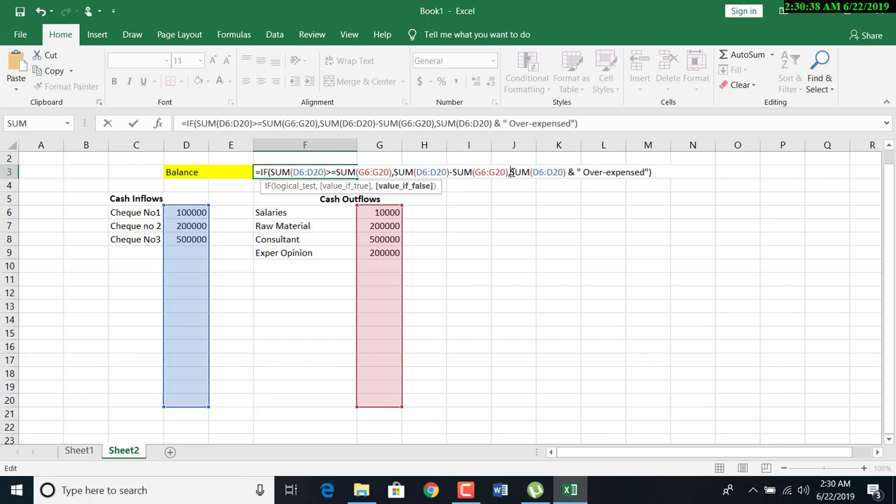
key("ctrl+v")
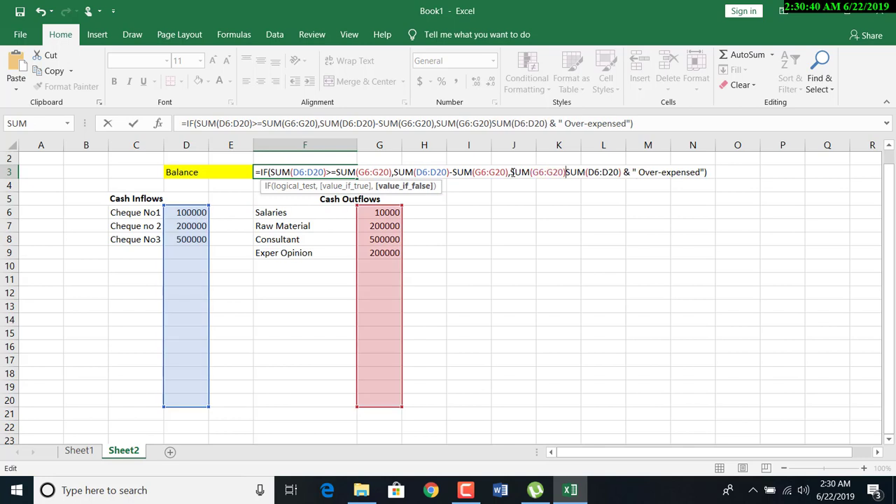
type("-")
key("Return")
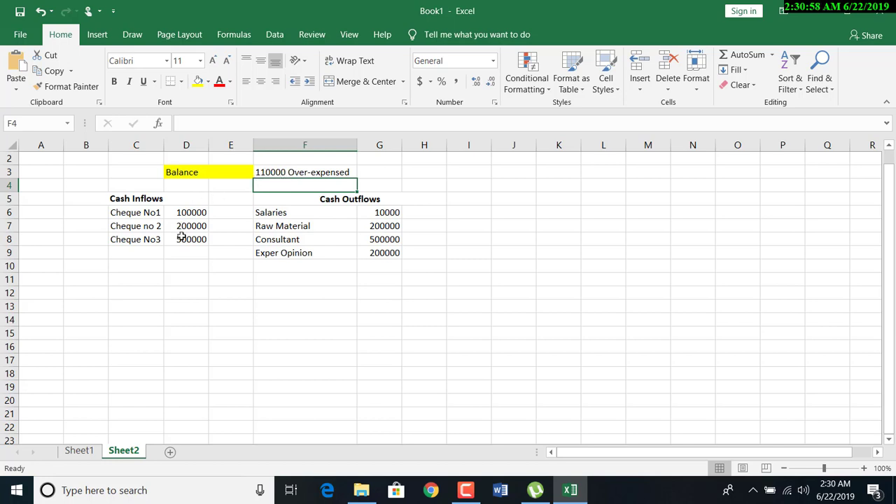
- Add the label Cheque No 4 below the last cash inflow, in C9
left_click(153, 254)
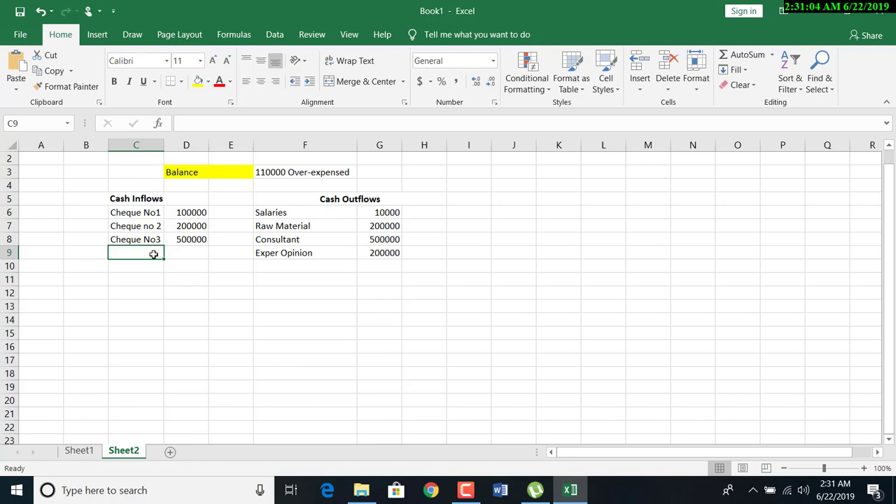
type("Ch")
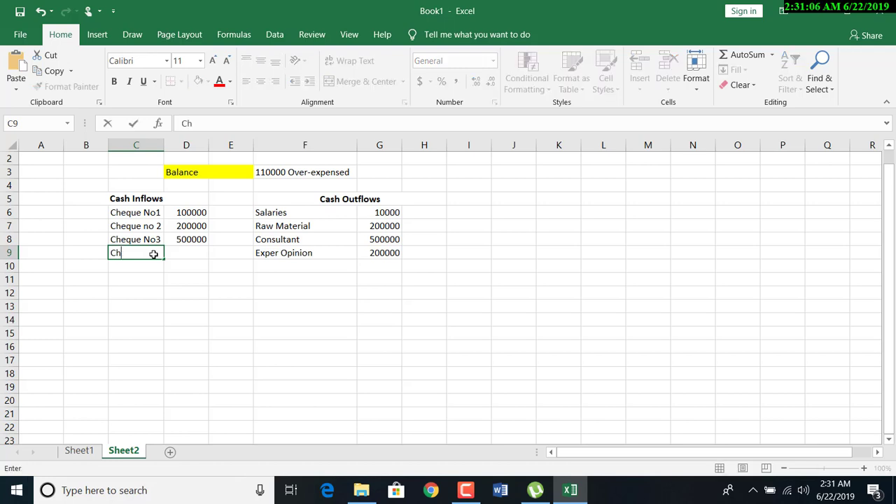
type("eque No 2")
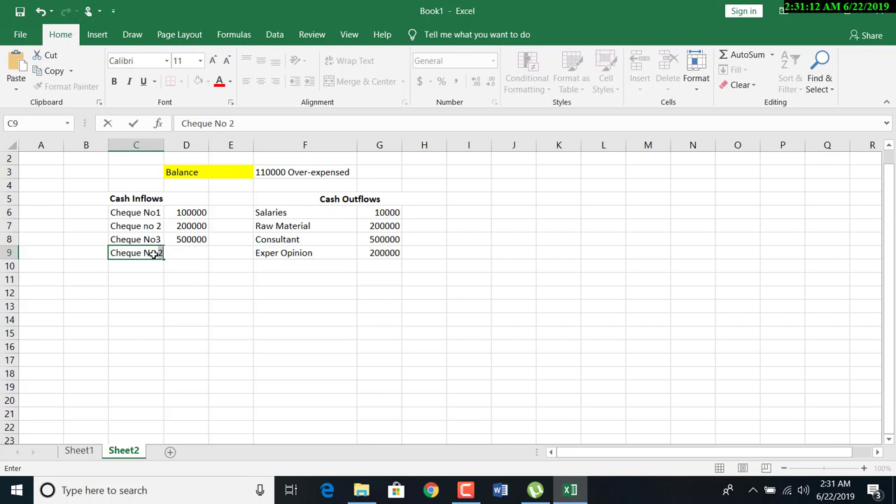
key("BackSpace")
type("4")
key("Tab")
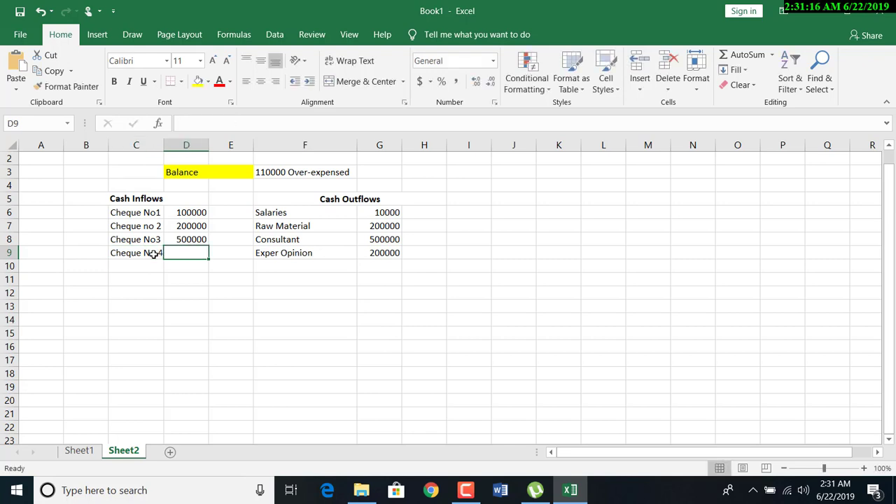
- Enter 500000 as the inflow amount for Cheque No 4 in D9
type("100000")
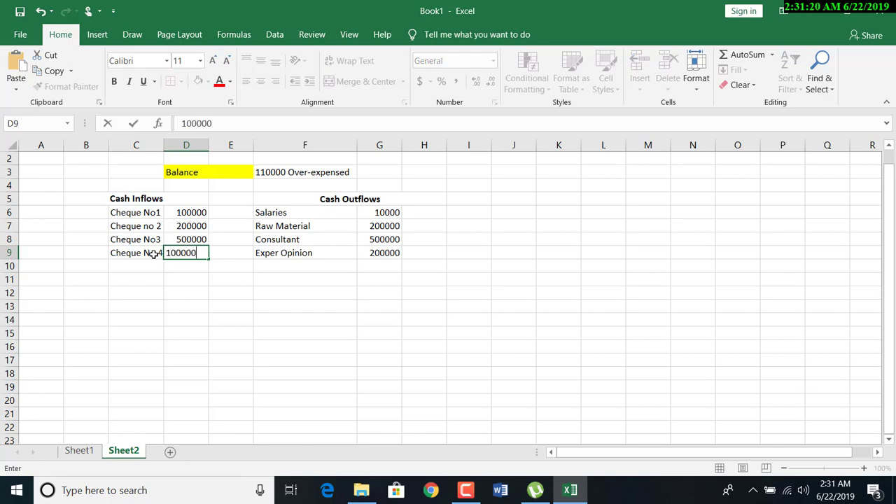
key("BackSpace")
key("BackSpace")
key("BackSpace")
key("BackSpace")
key("BackSpace")
key("BackSpace")
type("500000")
key("Tab")
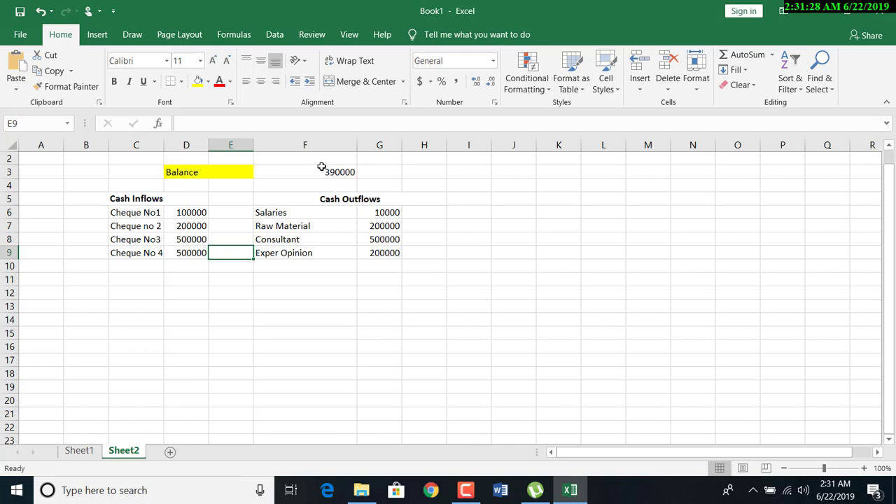
- Examine the balance in F3 against the inflow amounts in D6:D9 and the outflow amounts in G6:G9
left_click(189, 174)
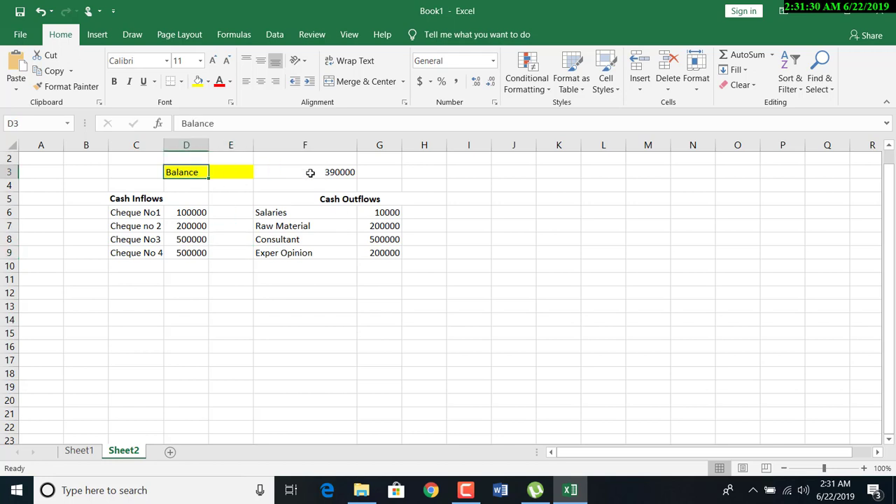
left_click(336, 172)
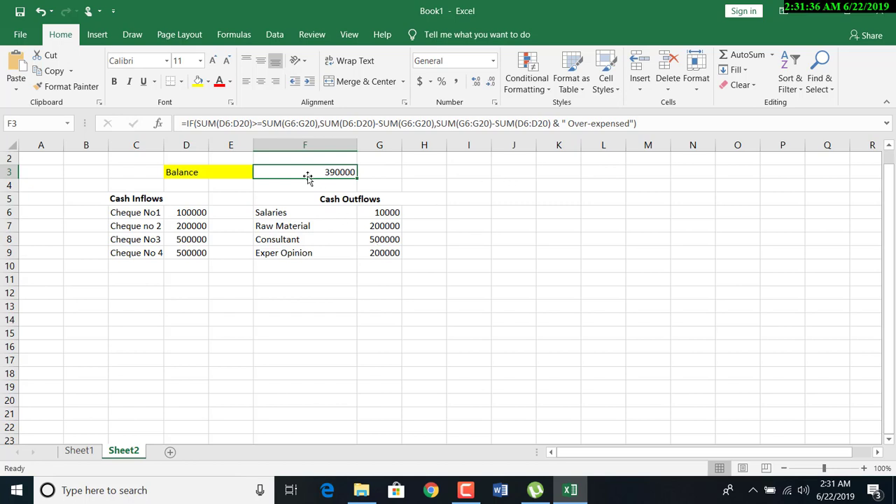
left_click_drag(194, 216, 193, 253)
left_click_drag(393, 211, 397, 249)
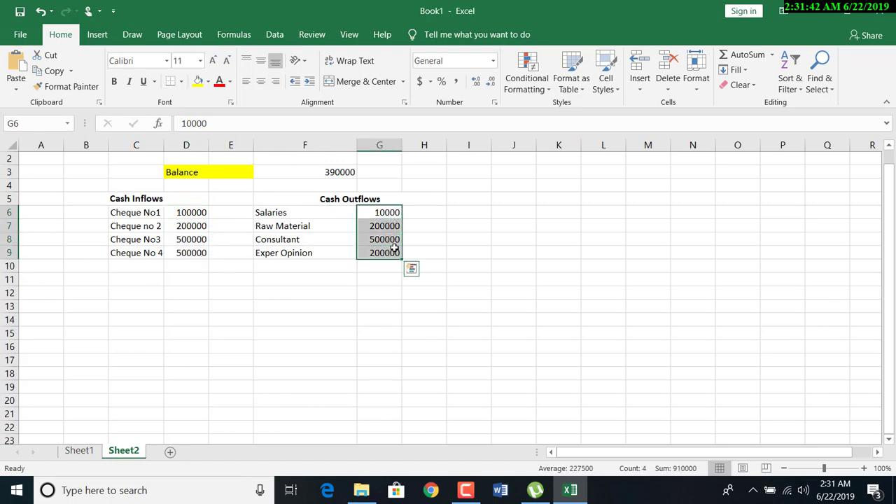
left_click(390, 212)
left_click_drag(389, 212, 382, 248)
left_click(200, 215)
left_click_drag(200, 215, 194, 250)
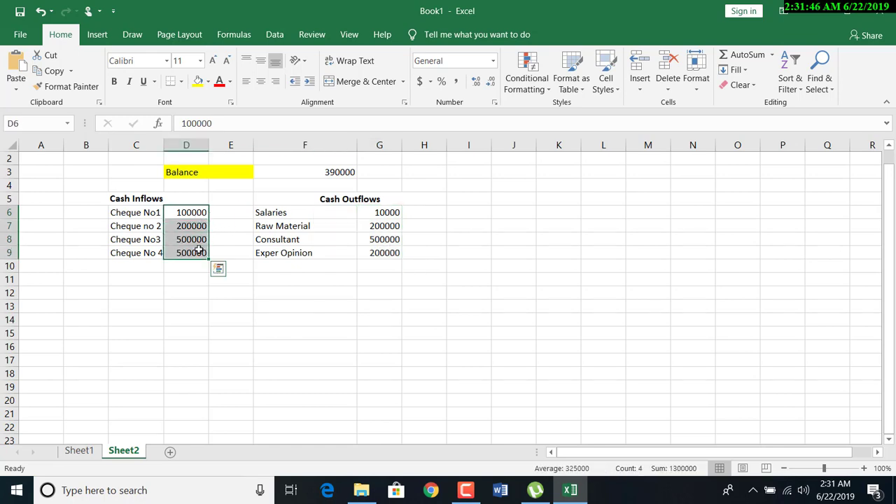